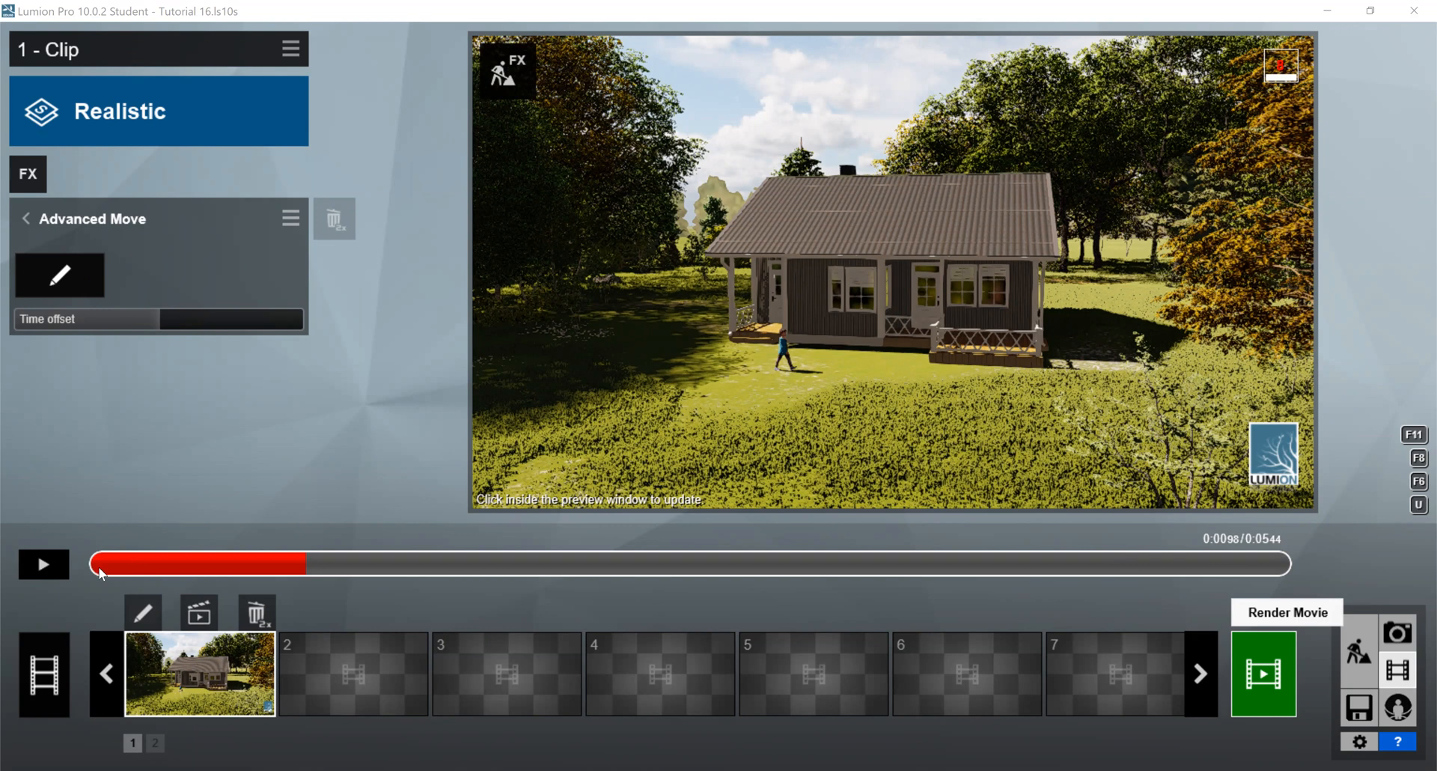
- Play back the existing clip from its beginning to review the child walking in front of the house
{"action": "left_click", "coordinate": [44, 567]}
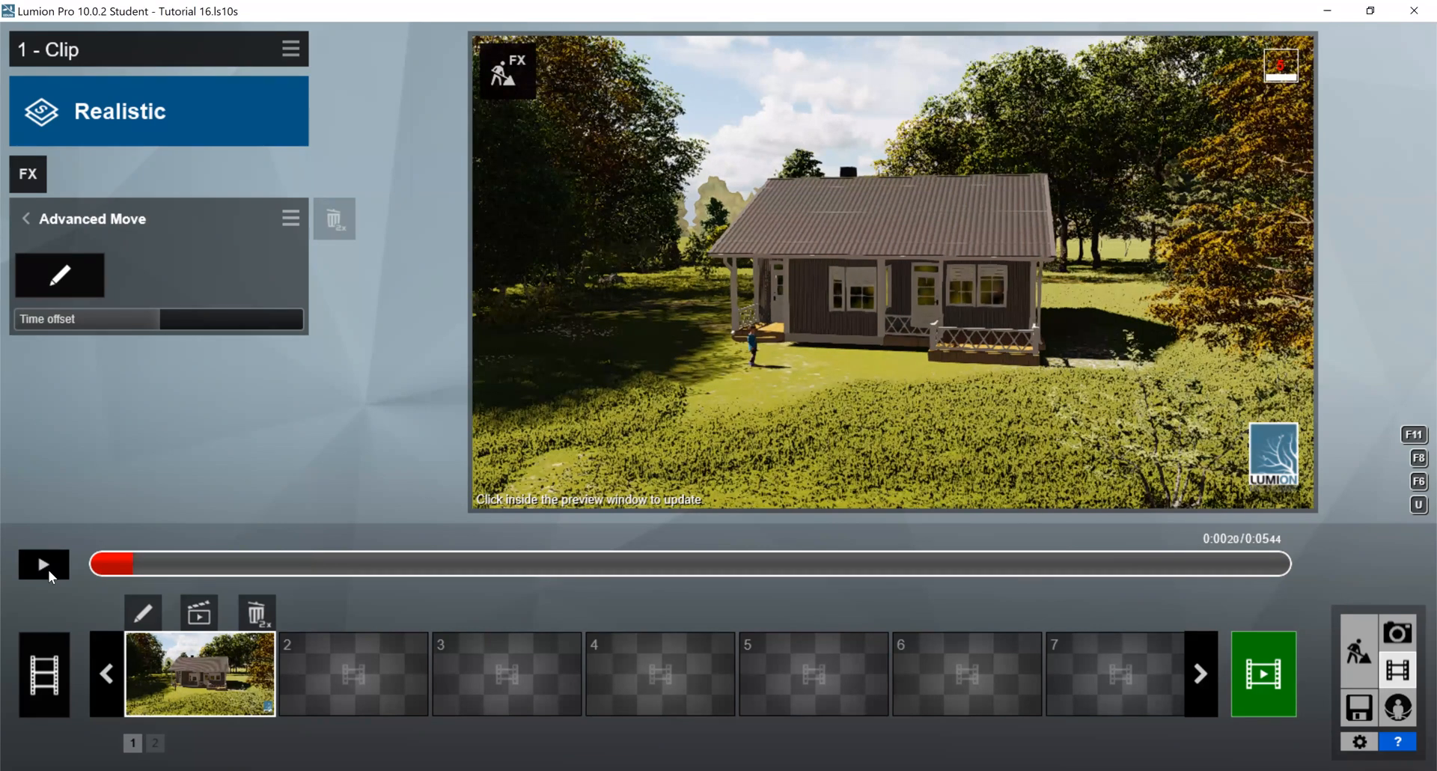
{"action": "left_click", "coordinate": [34, 567]}
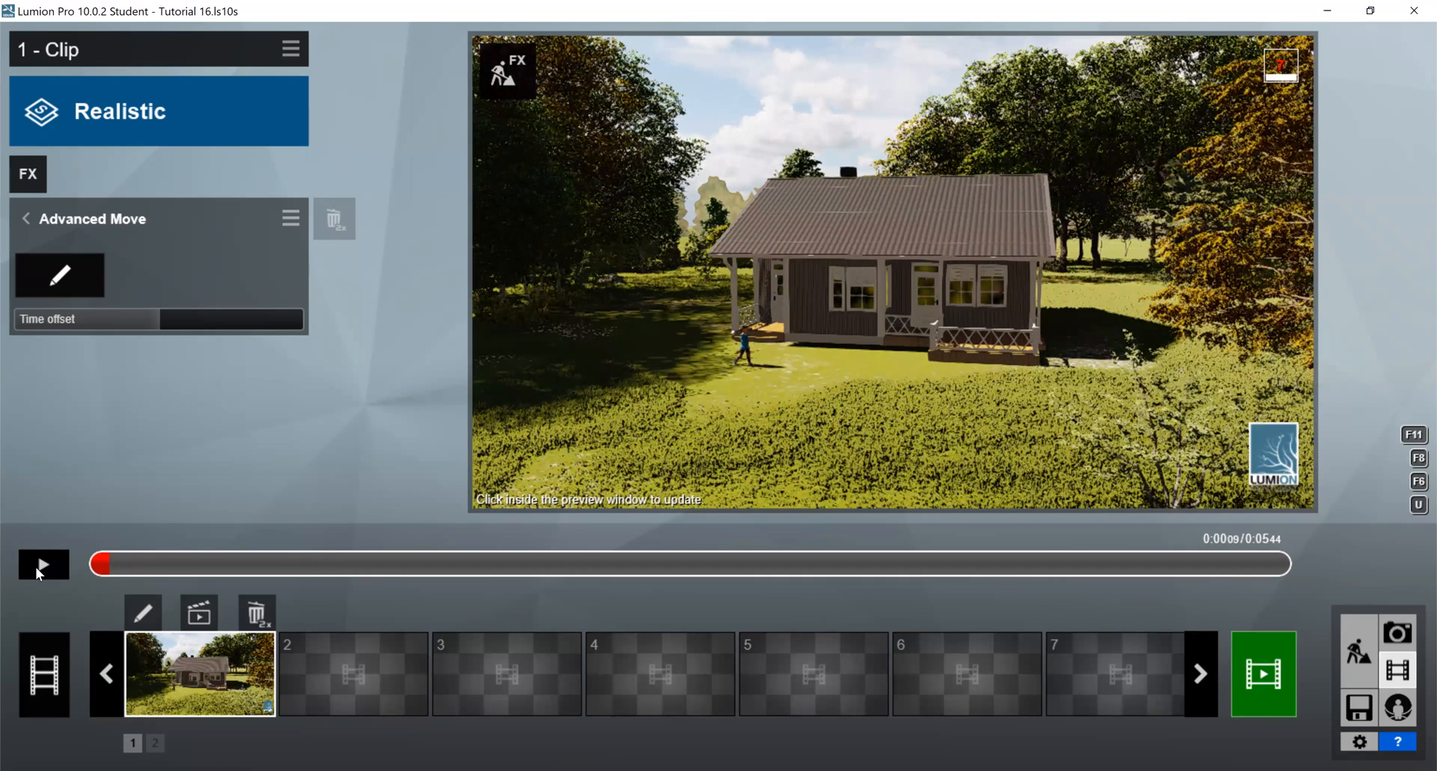
{"action": "left_click", "coordinate": [39, 569]}
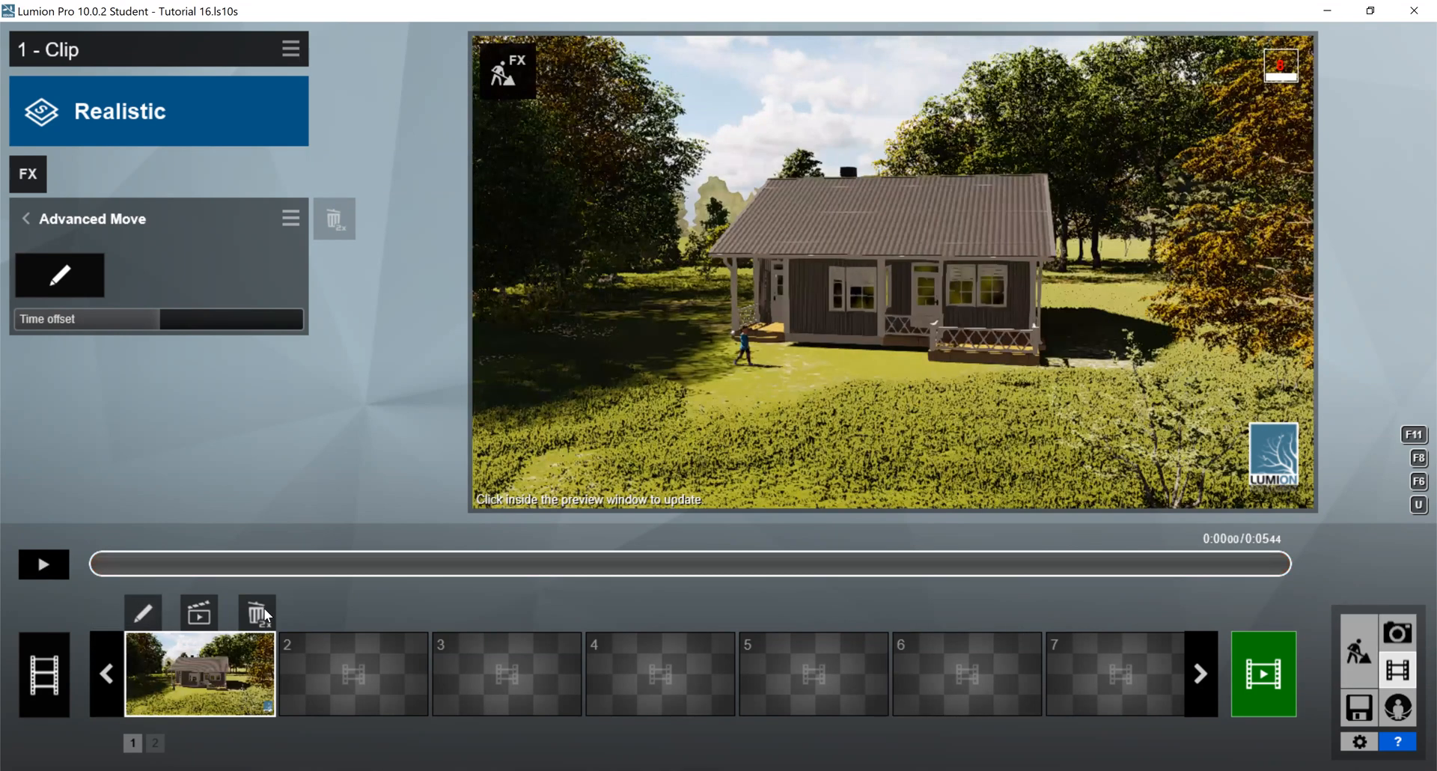
- Delete clip 1 from the movie, switch to Build mode to see the scene, and return to Movie mode
{"action": "double_click", "coordinate": [266, 613]}
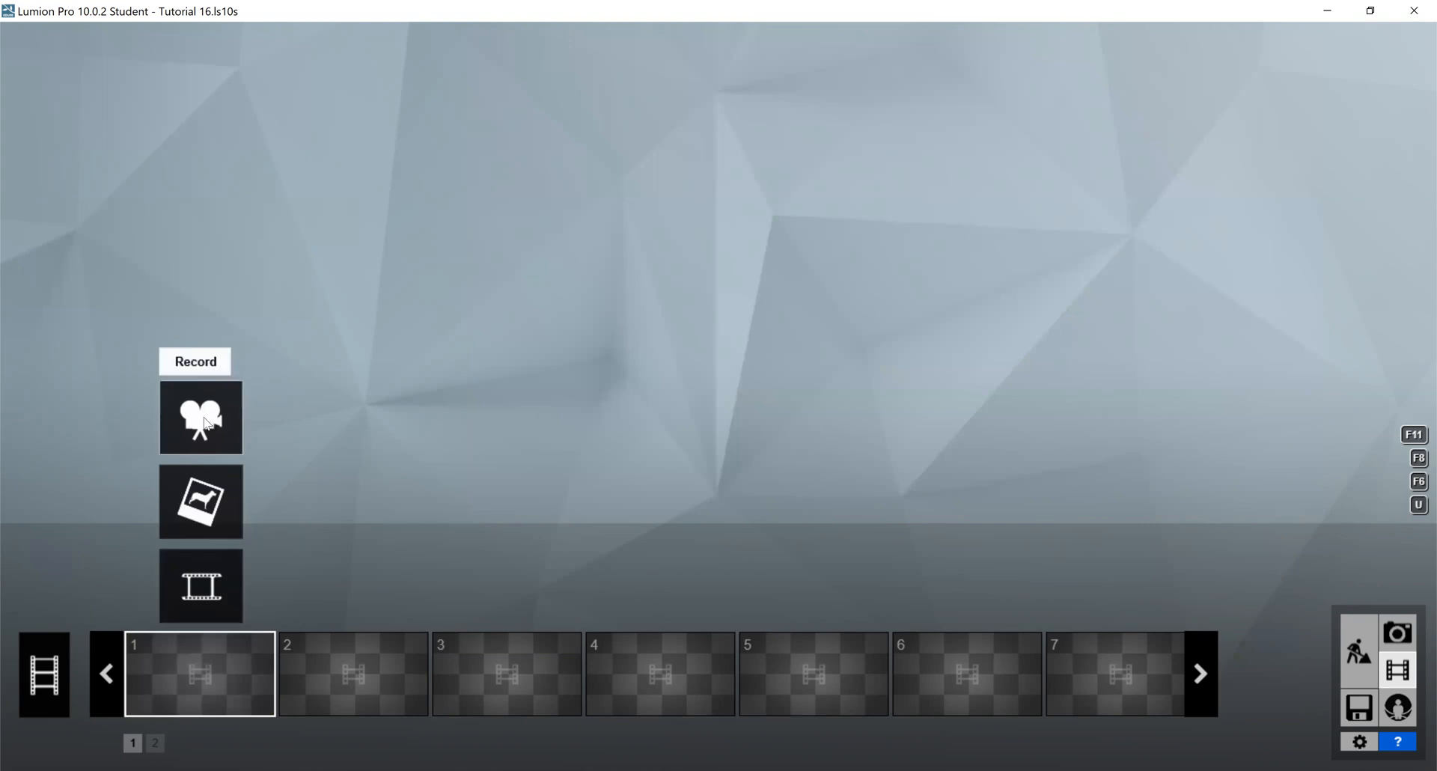
{"action": "left_click", "coordinate": [1358, 648]}
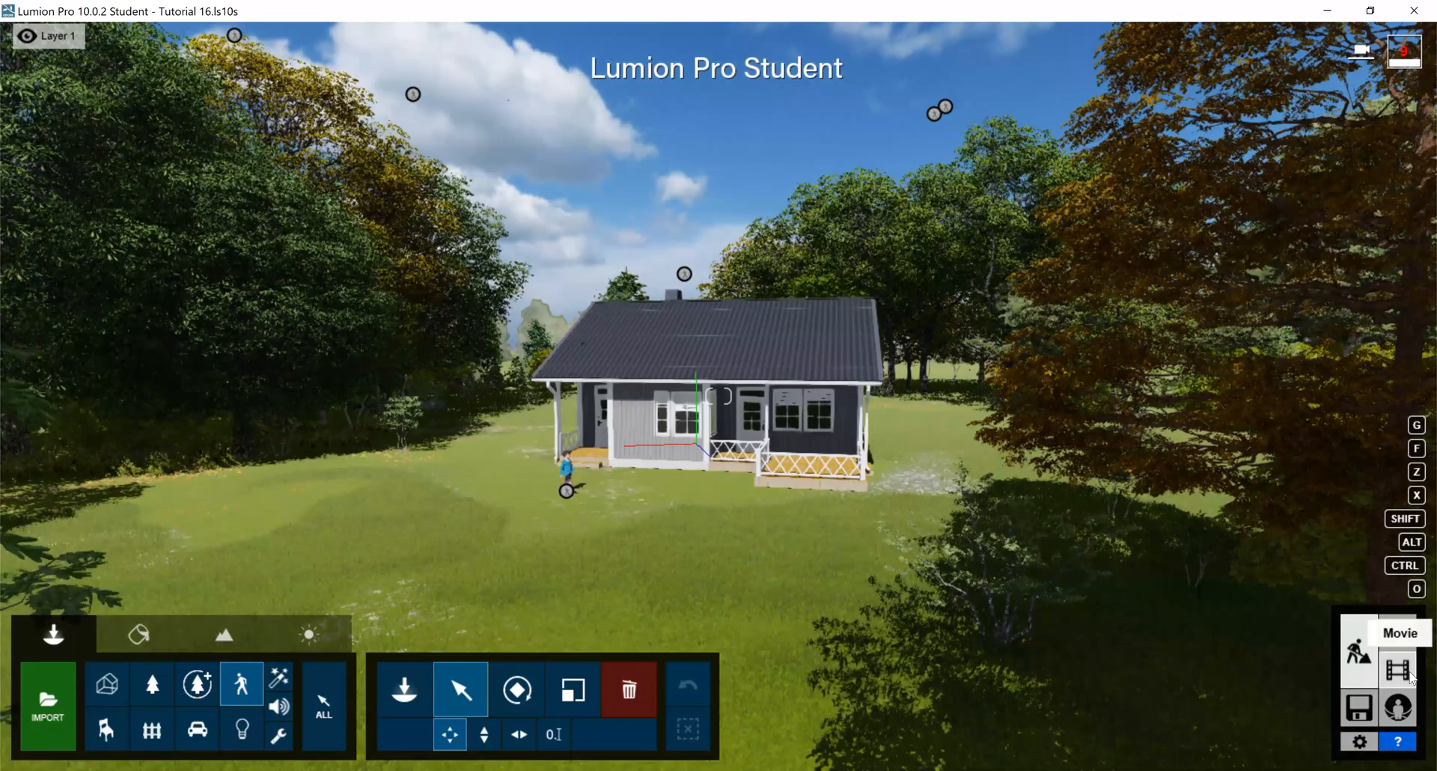
{"action": "left_click", "coordinate": [1397, 669]}
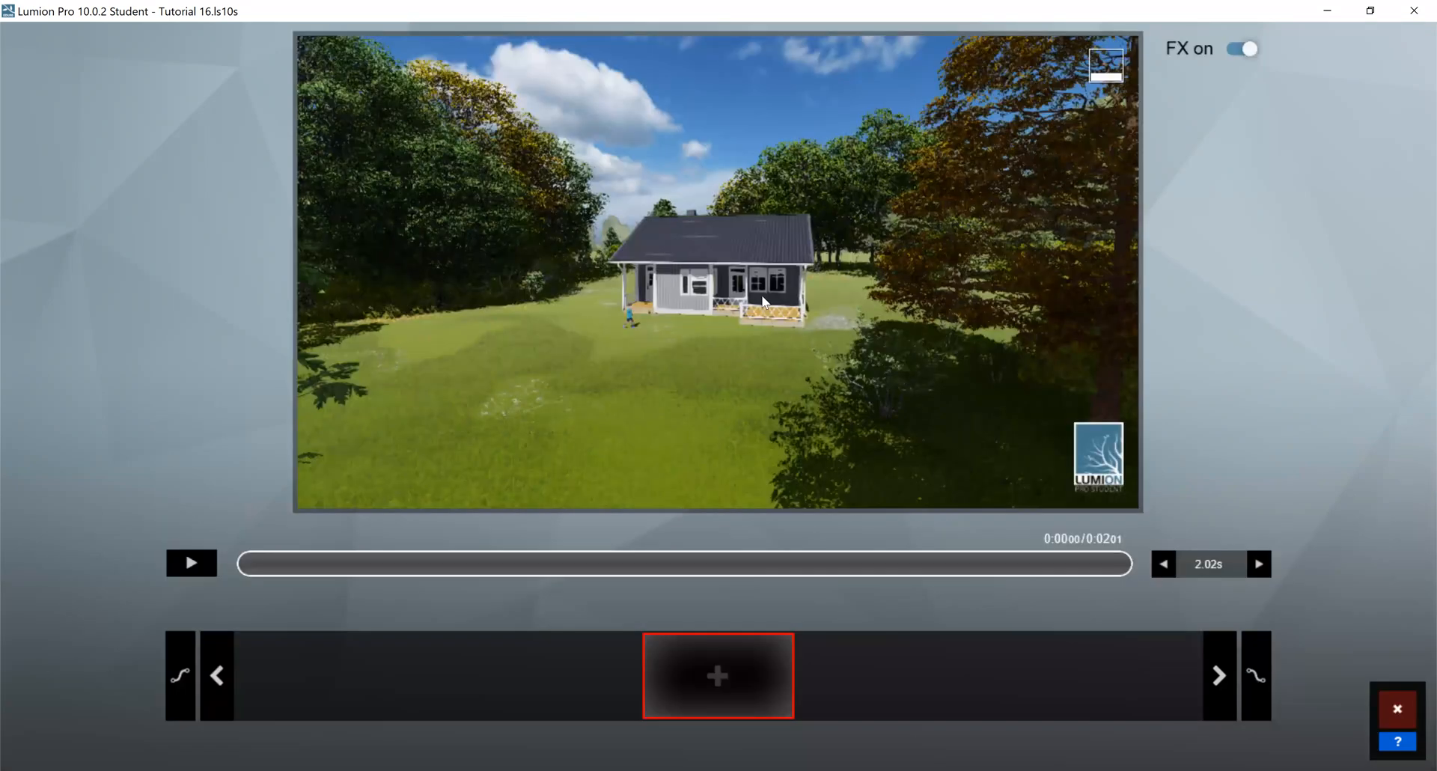
- Record a new clip with two camera keyframes facing the house front, the second one closer to the house
{"action": "mouse_move", "coordinate": [764, 301]}
{"action": "scroll", "coordinate": [766, 300], "scroll_direction": "up", "scroll_amount": 2}
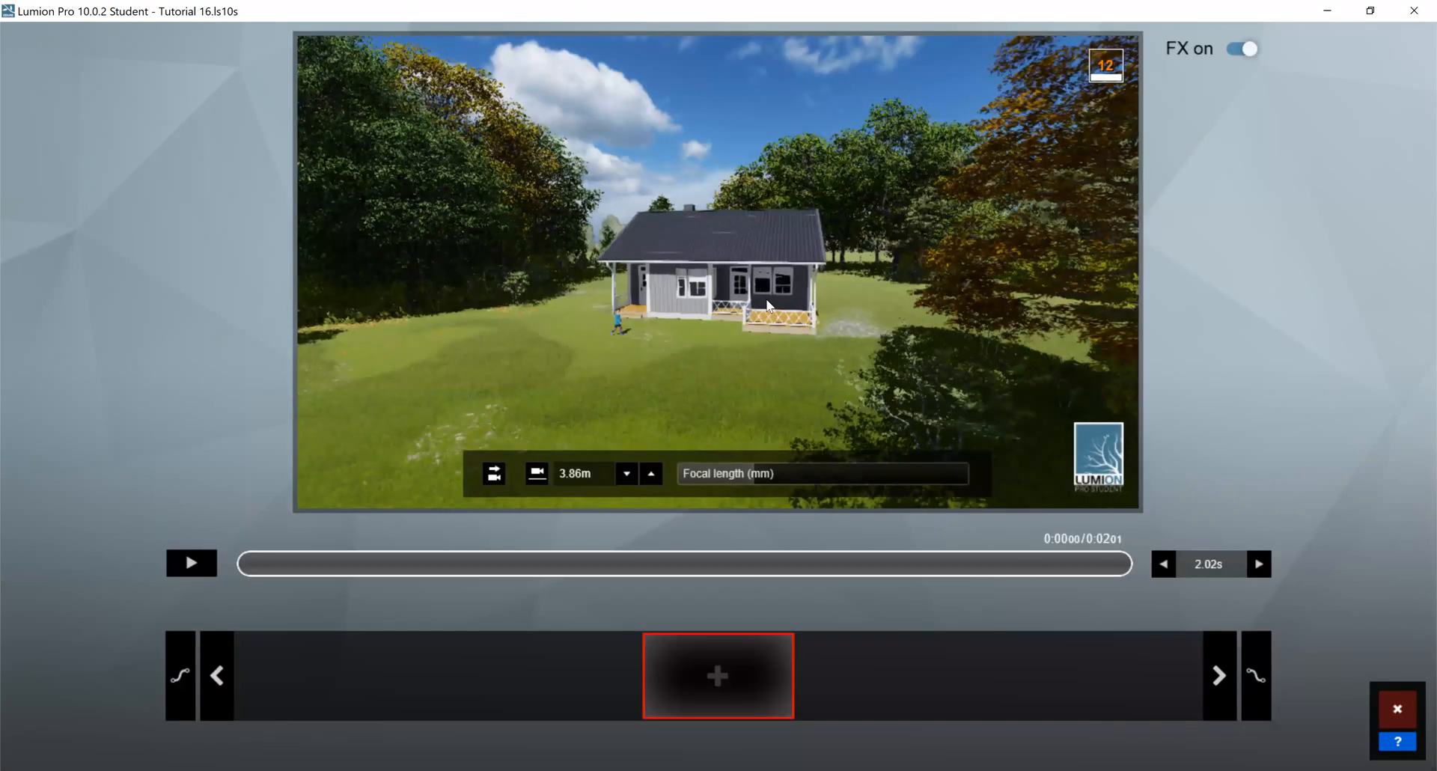
{"action": "scroll", "coordinate": [769, 304], "scroll_direction": "up", "scroll_amount": 3}
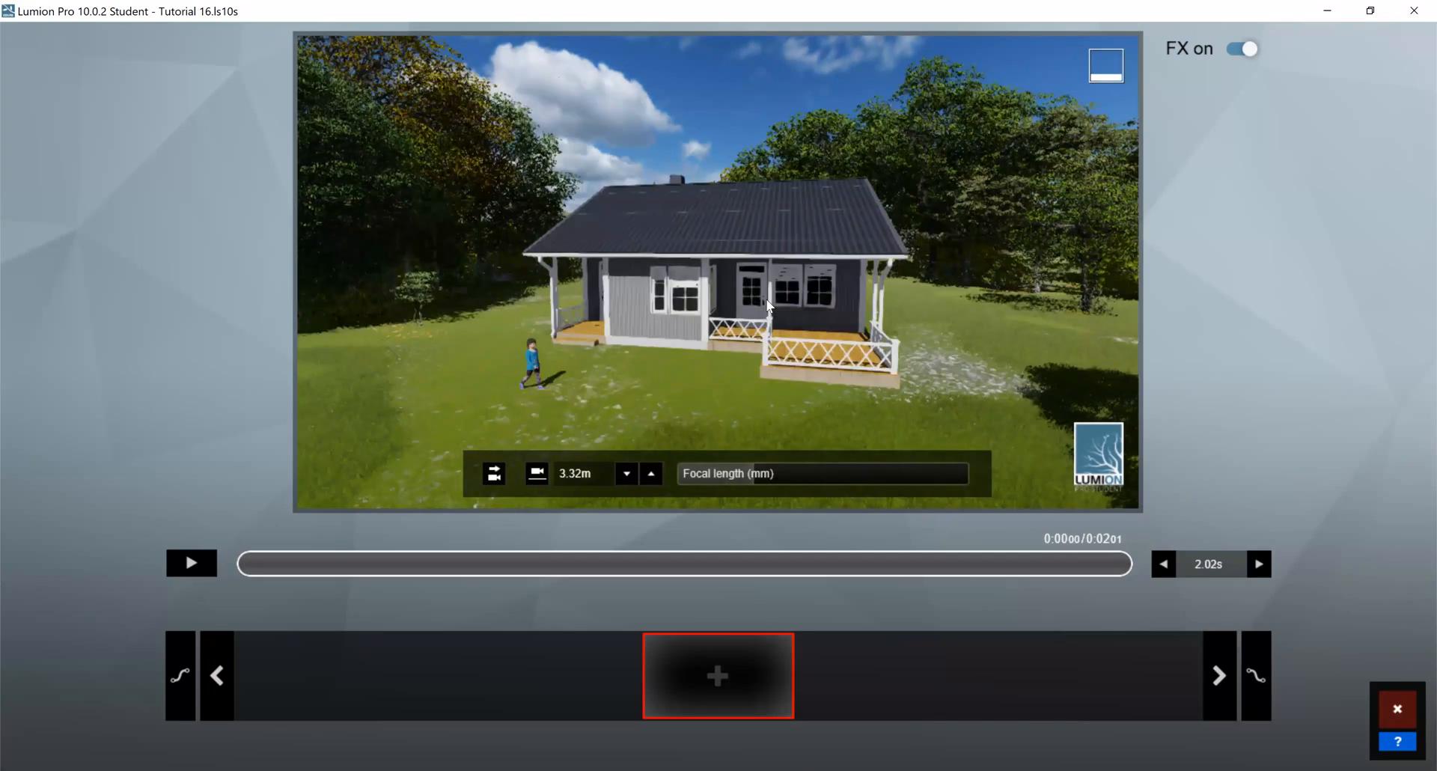
{"action": "scroll", "coordinate": [765, 300], "scroll_direction": "down", "scroll_amount": 1}
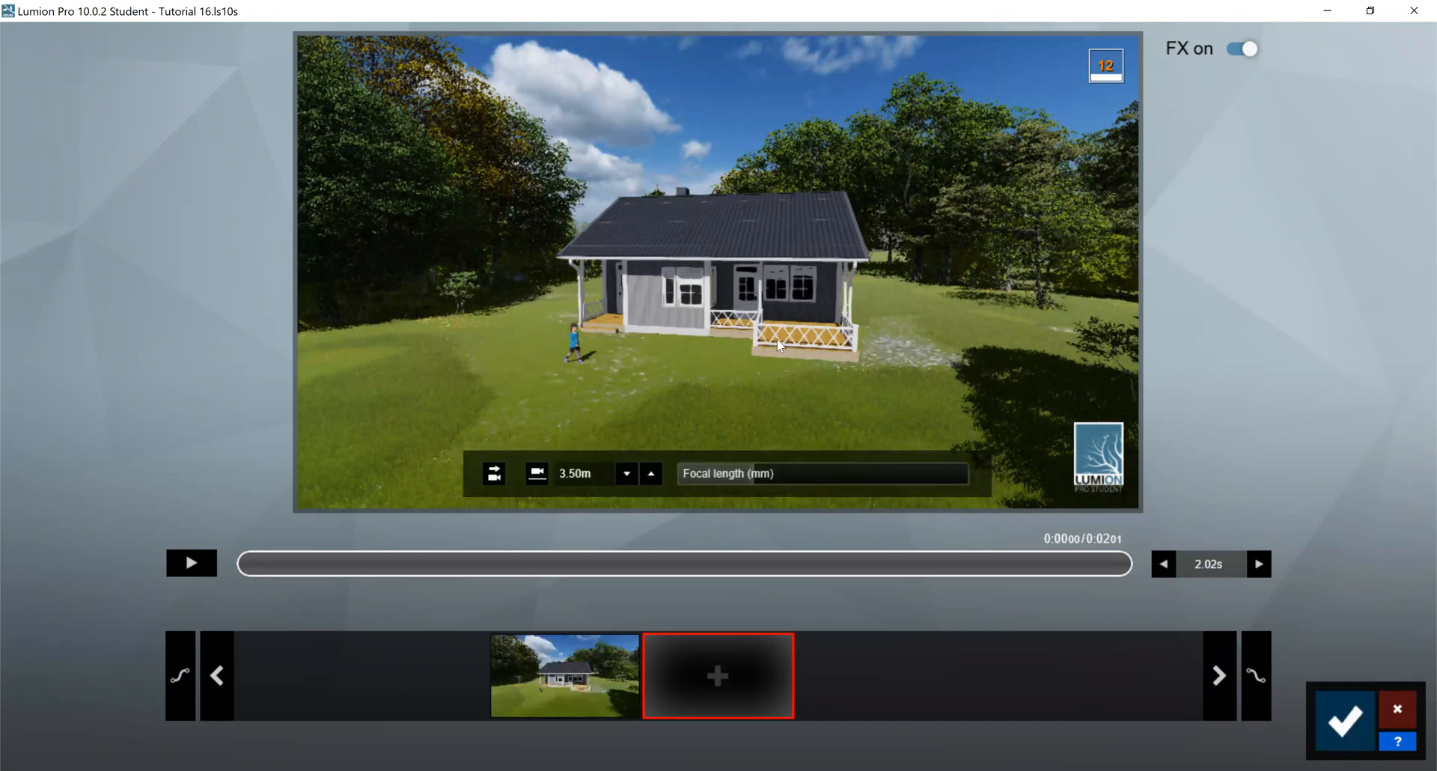
{"action": "scroll", "coordinate": [779, 344], "scroll_direction": "up", "scroll_amount": 2}
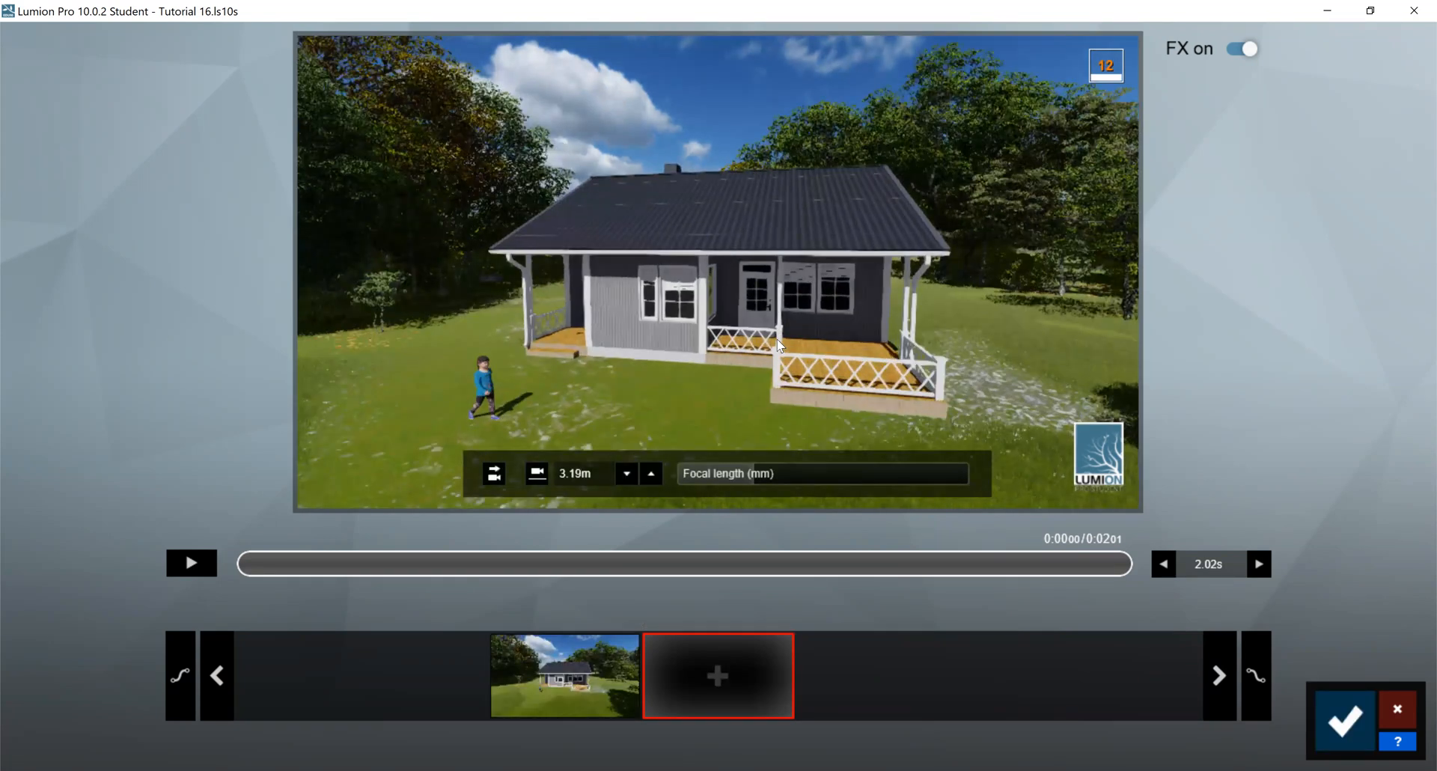
{"action": "left_click", "coordinate": [718, 676]}
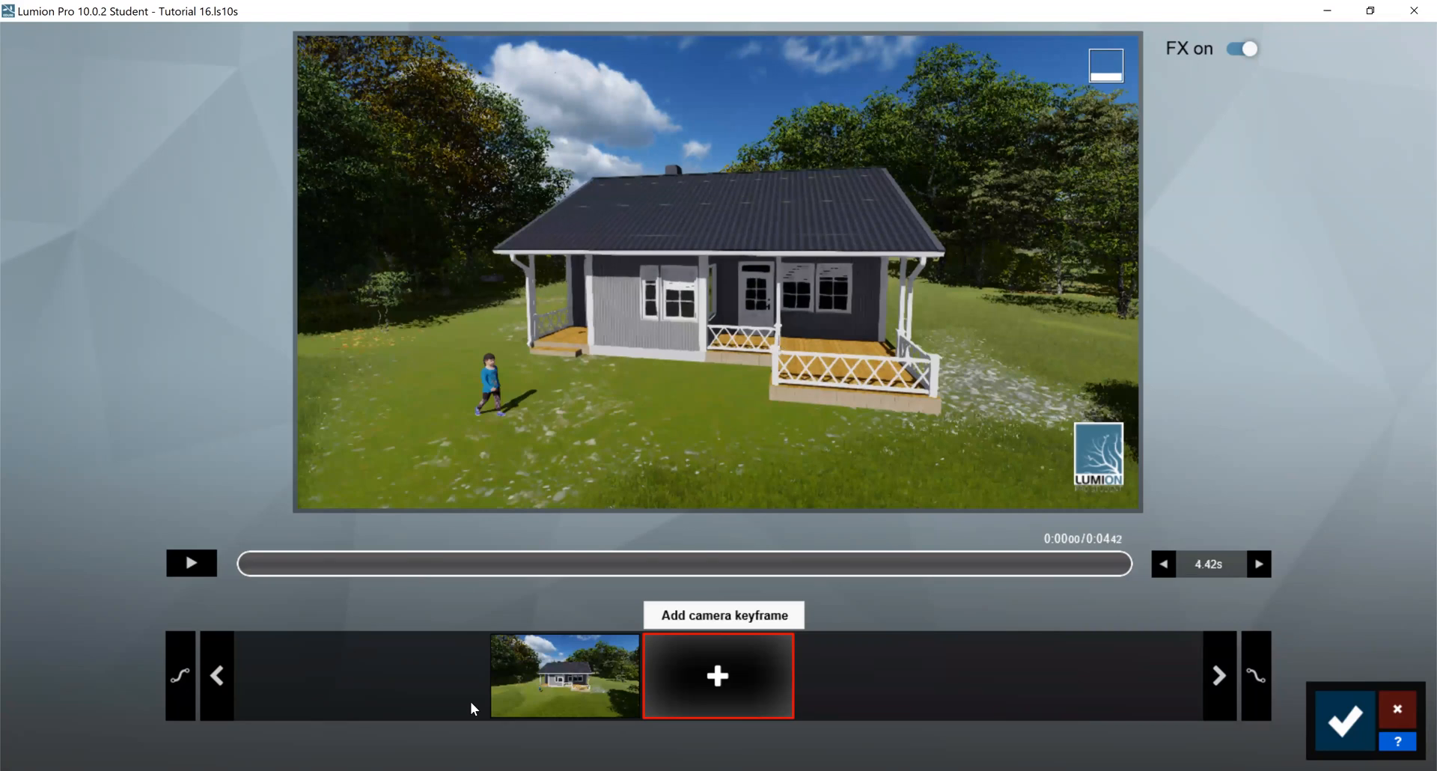
- Preview the recorded camera path from its start and save the clip
{"action": "left_click", "coordinate": [240, 571]}
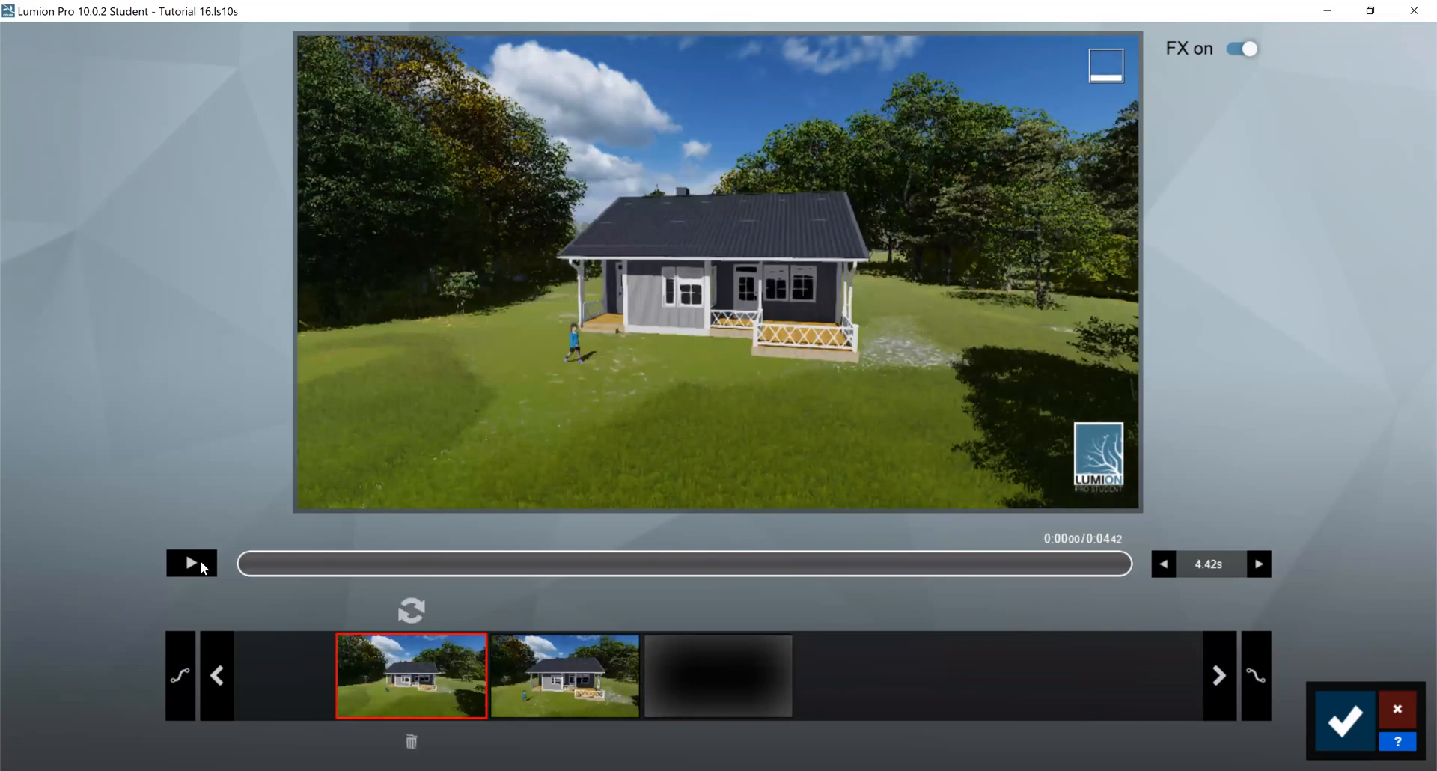
{"action": "left_click", "coordinate": [192, 563]}
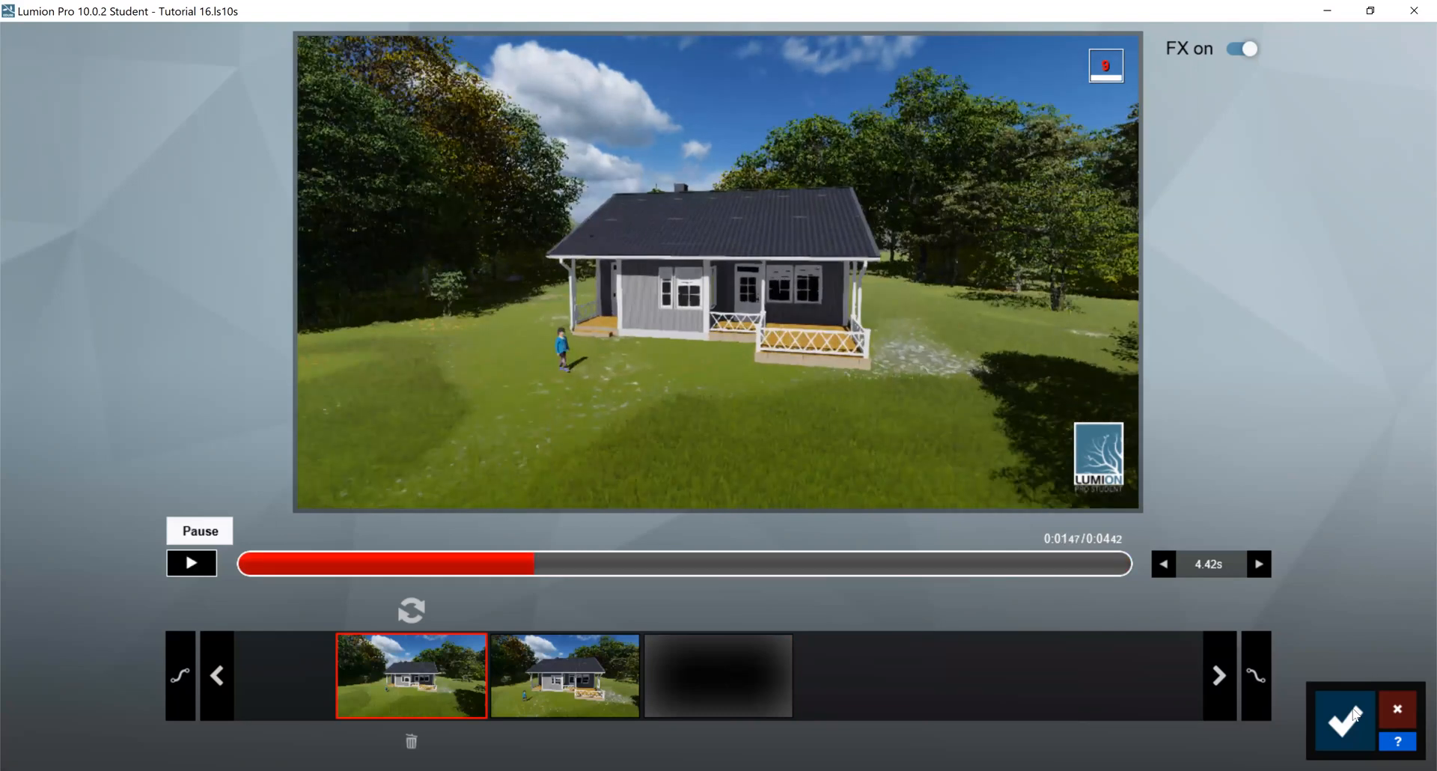
{"action": "left_click", "coordinate": [1357, 716]}
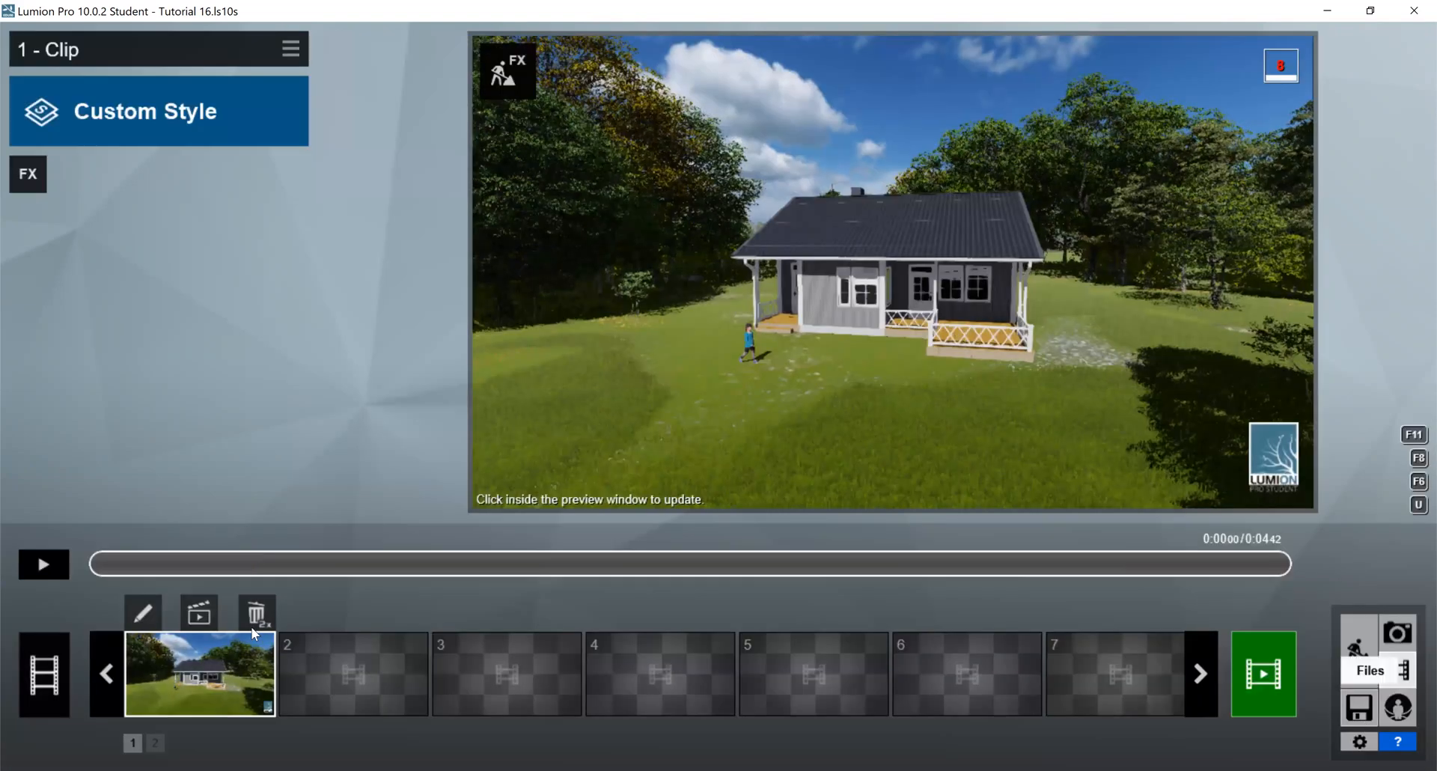
- Apply the Realistic style to the clip and add a Sun effect to it
{"action": "left_click", "coordinate": [98, 86]}
{"action": "left_click", "coordinate": [777, 226]}
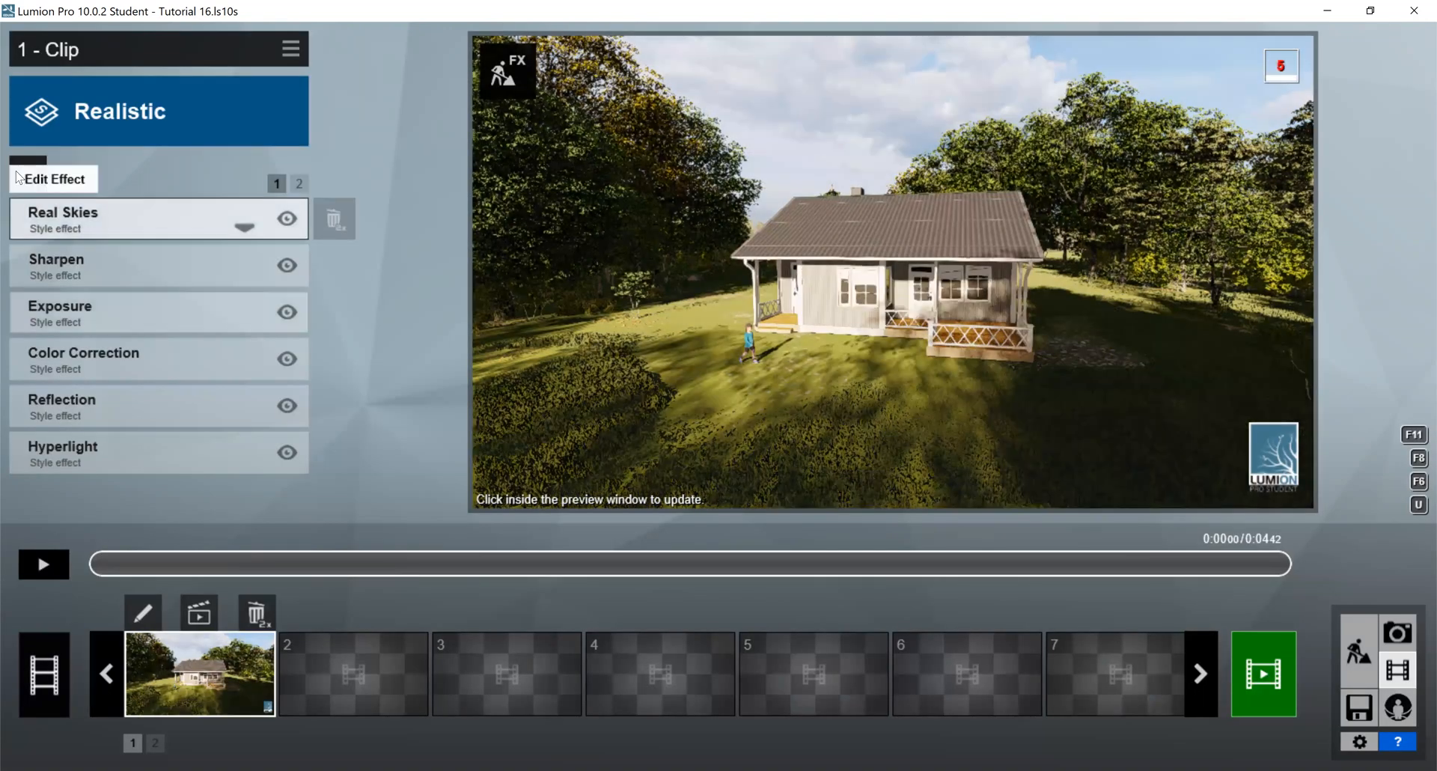
{"action": "left_click", "coordinate": [18, 177]}
{"action": "left_click", "coordinate": [396, 150]}
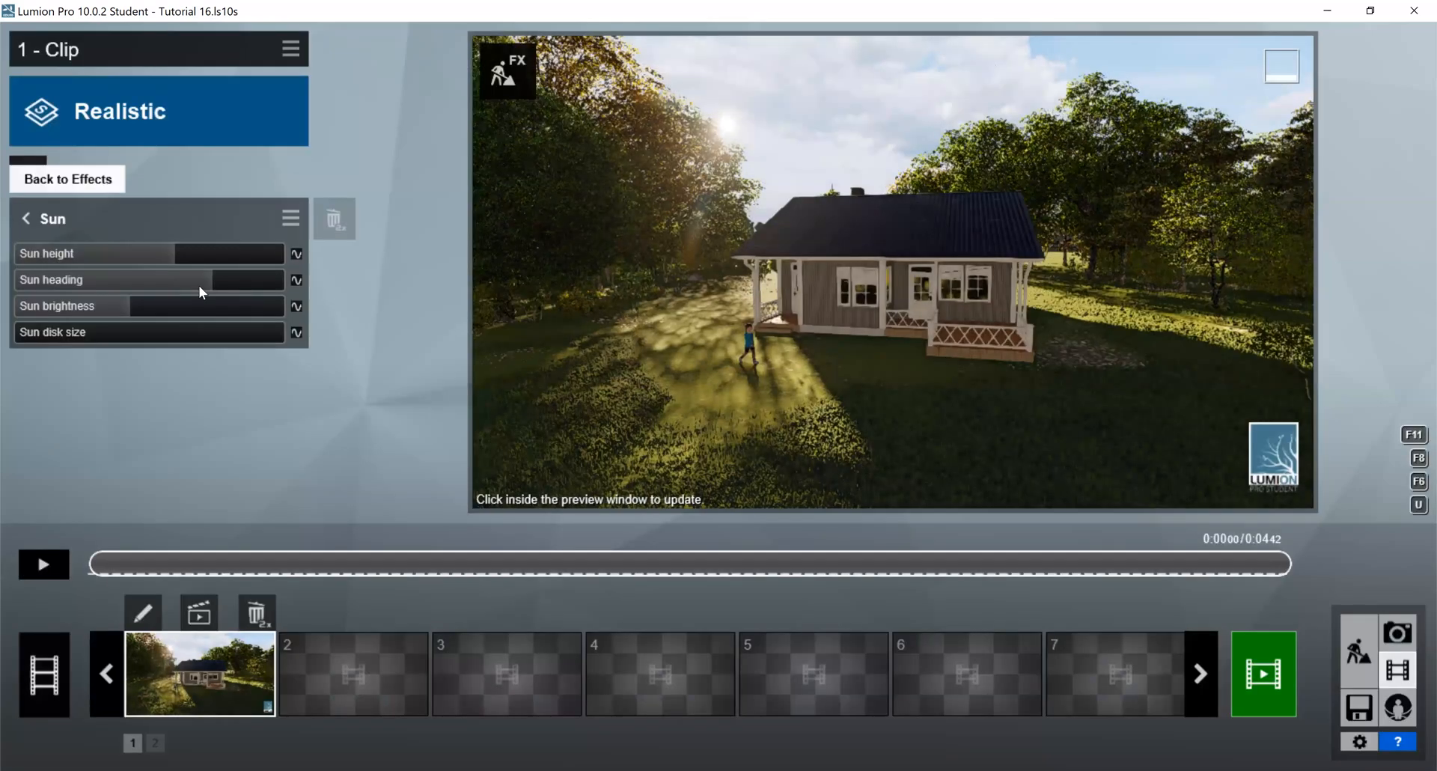
- Adjust the sun height so low sunlight falls across the lawn from behind the trees beside the house
{"action": "mouse_move", "coordinate": [199, 285]}
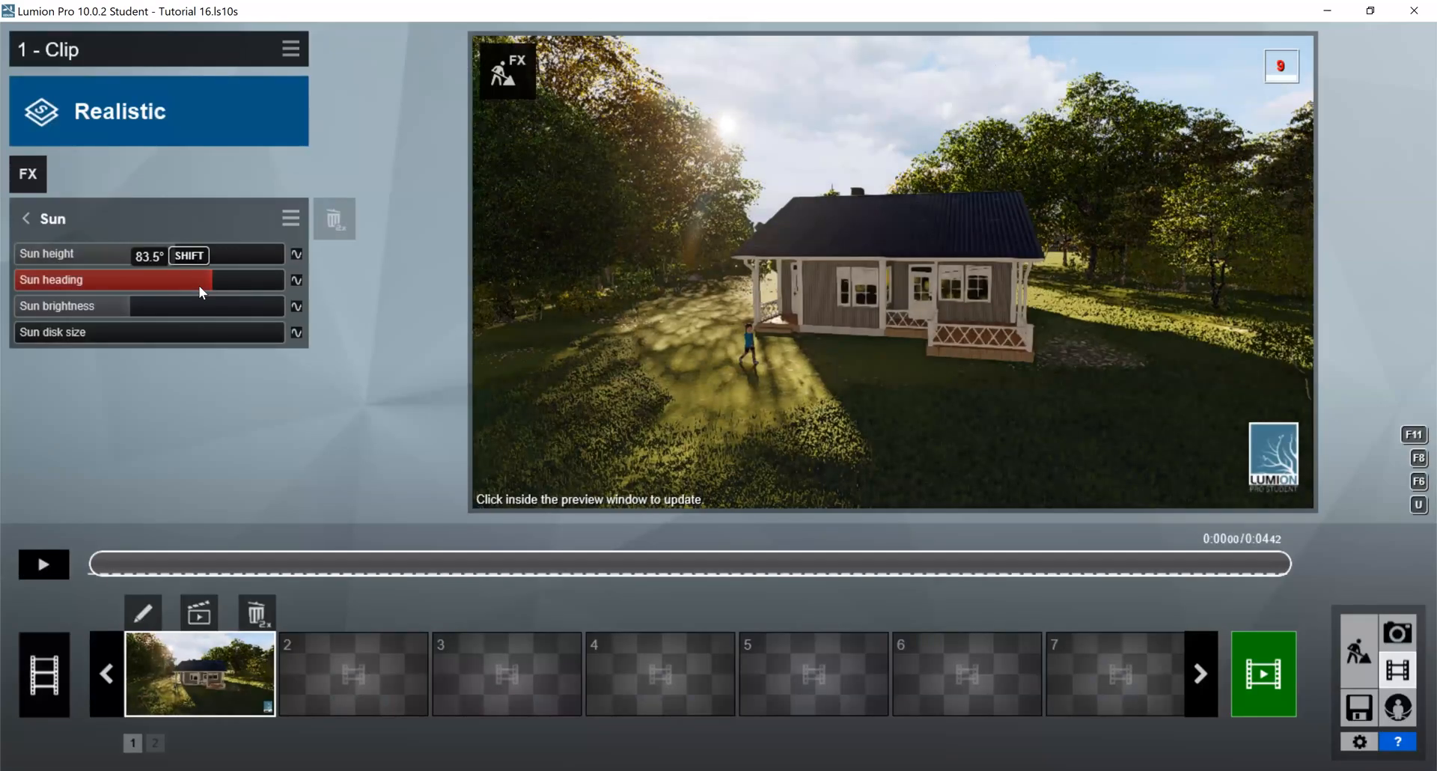
{"action": "left_click", "coordinate": [147, 252]}
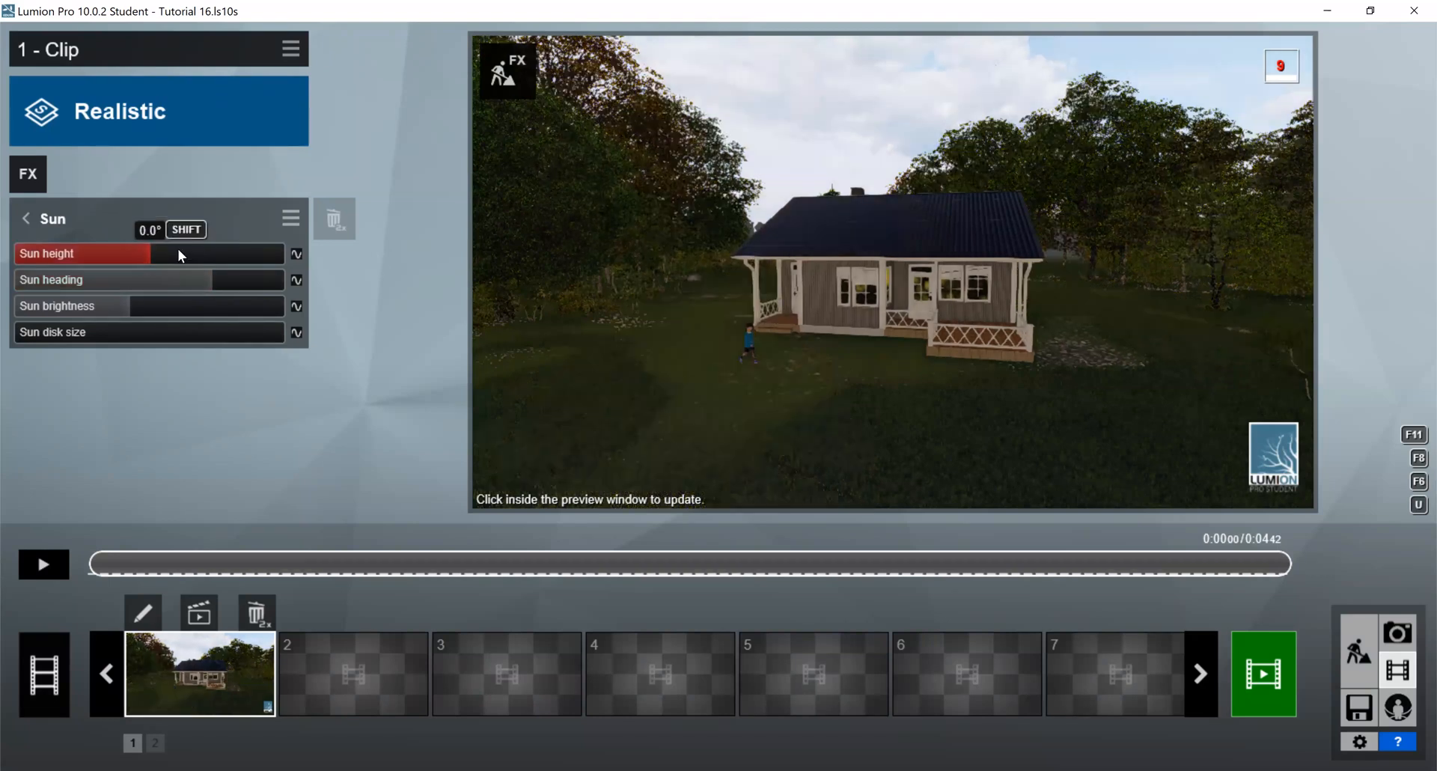
{"action": "mouse_move", "coordinate": [179, 251]}
{"action": "left_mouse_down"}
{"action": "mouse_move", "coordinate": [209, 249]}
{"action": "mouse_move", "coordinate": [155, 250]}
{"action": "left_mouse_up"}
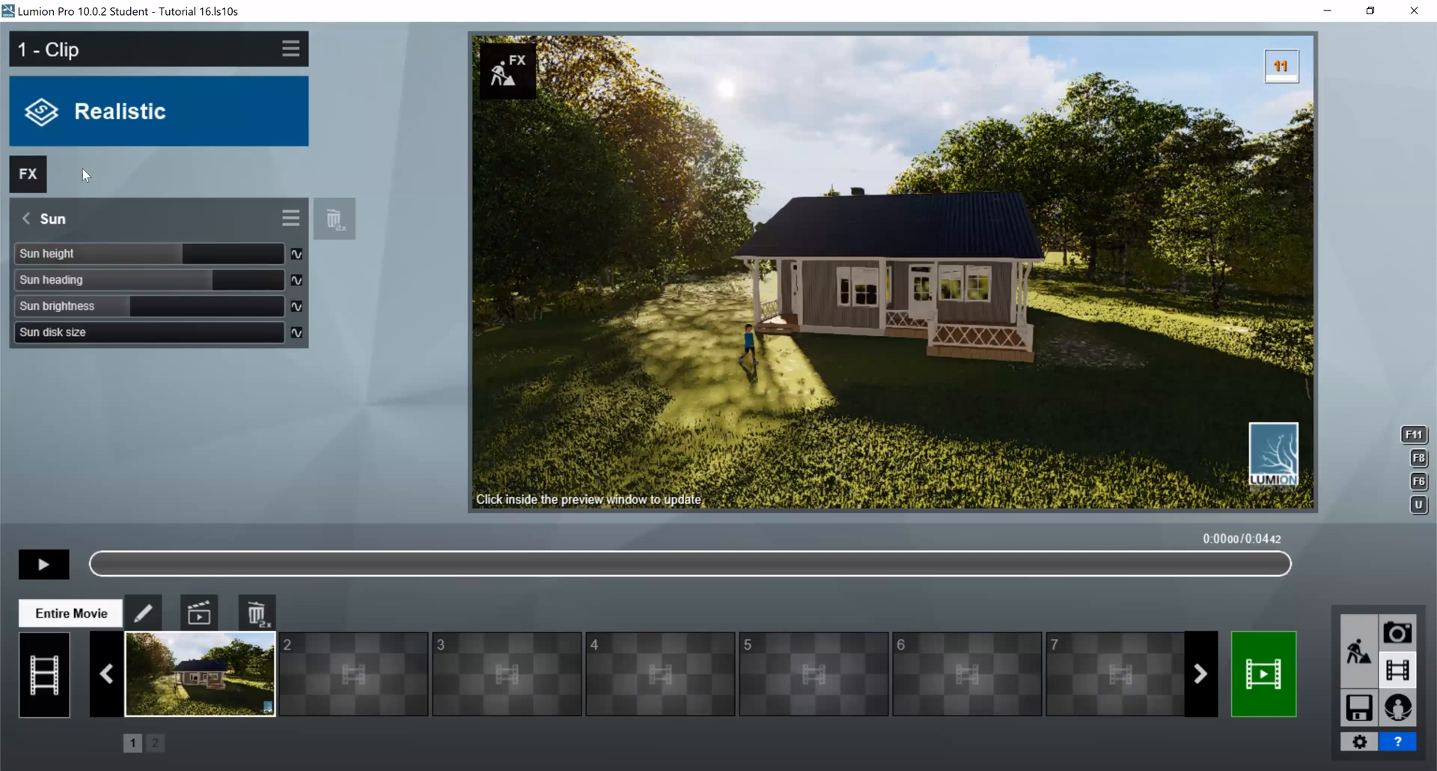
- Add the Advanced Move animation effect to the clip
{"action": "left_click", "coordinate": [28, 173]}
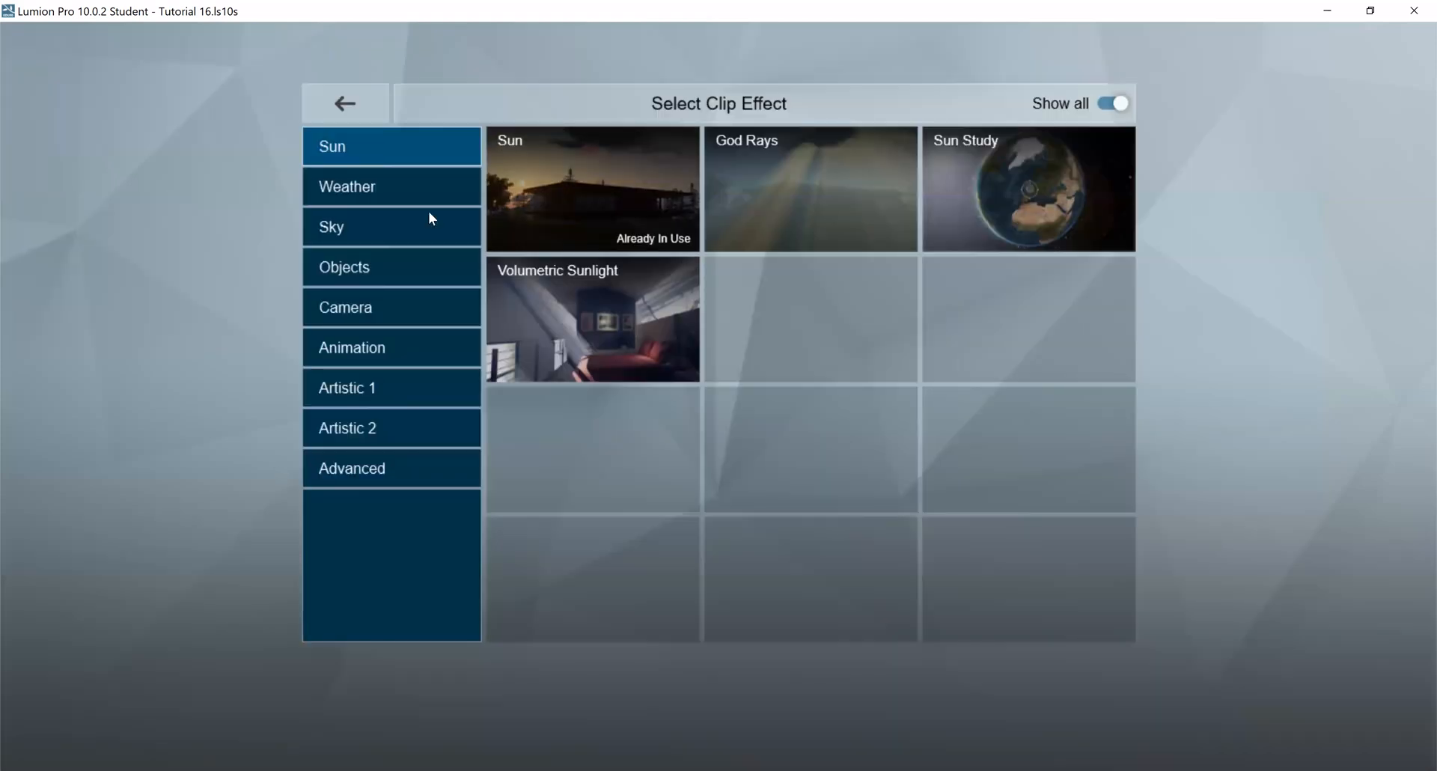
{"action": "left_click", "coordinate": [385, 347]}
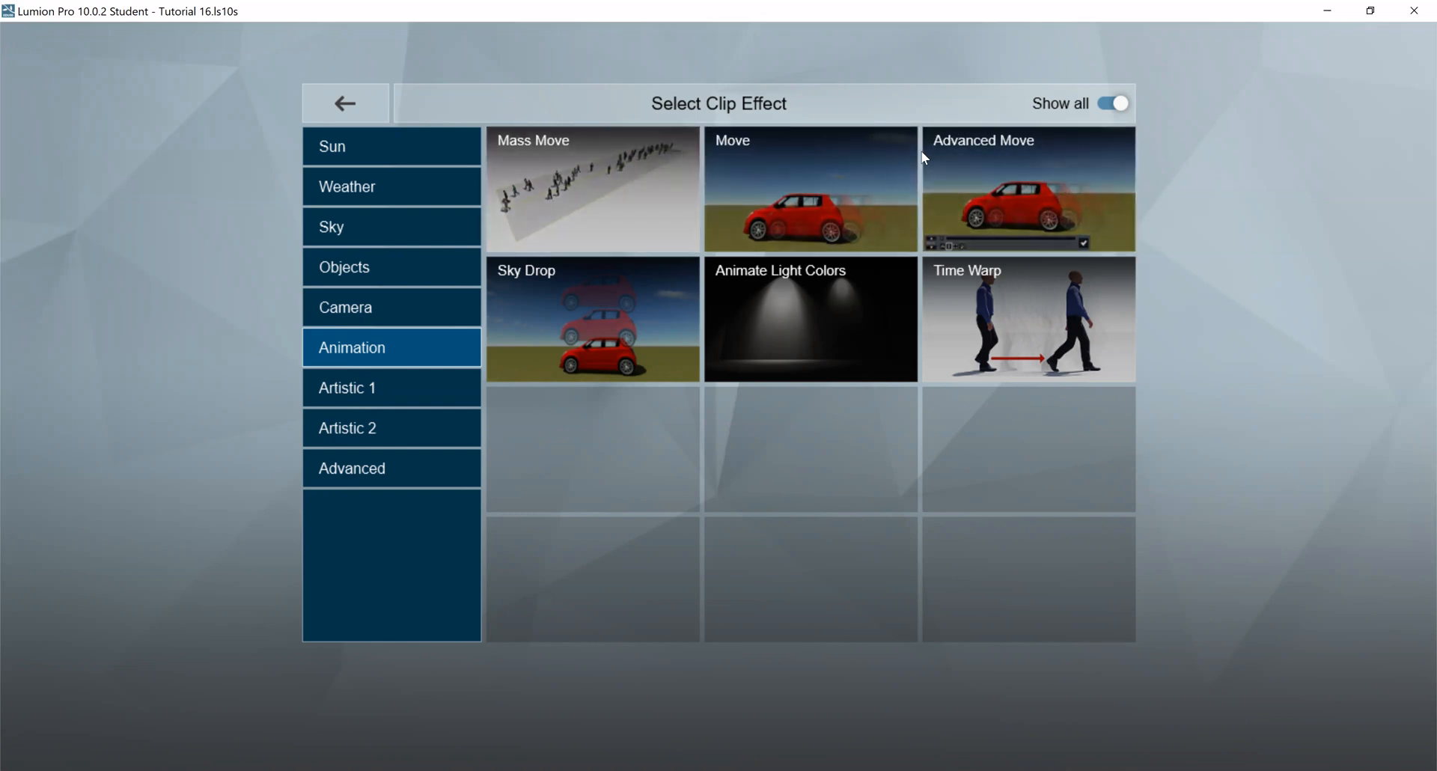
{"action": "left_click", "coordinate": [1048, 199]}
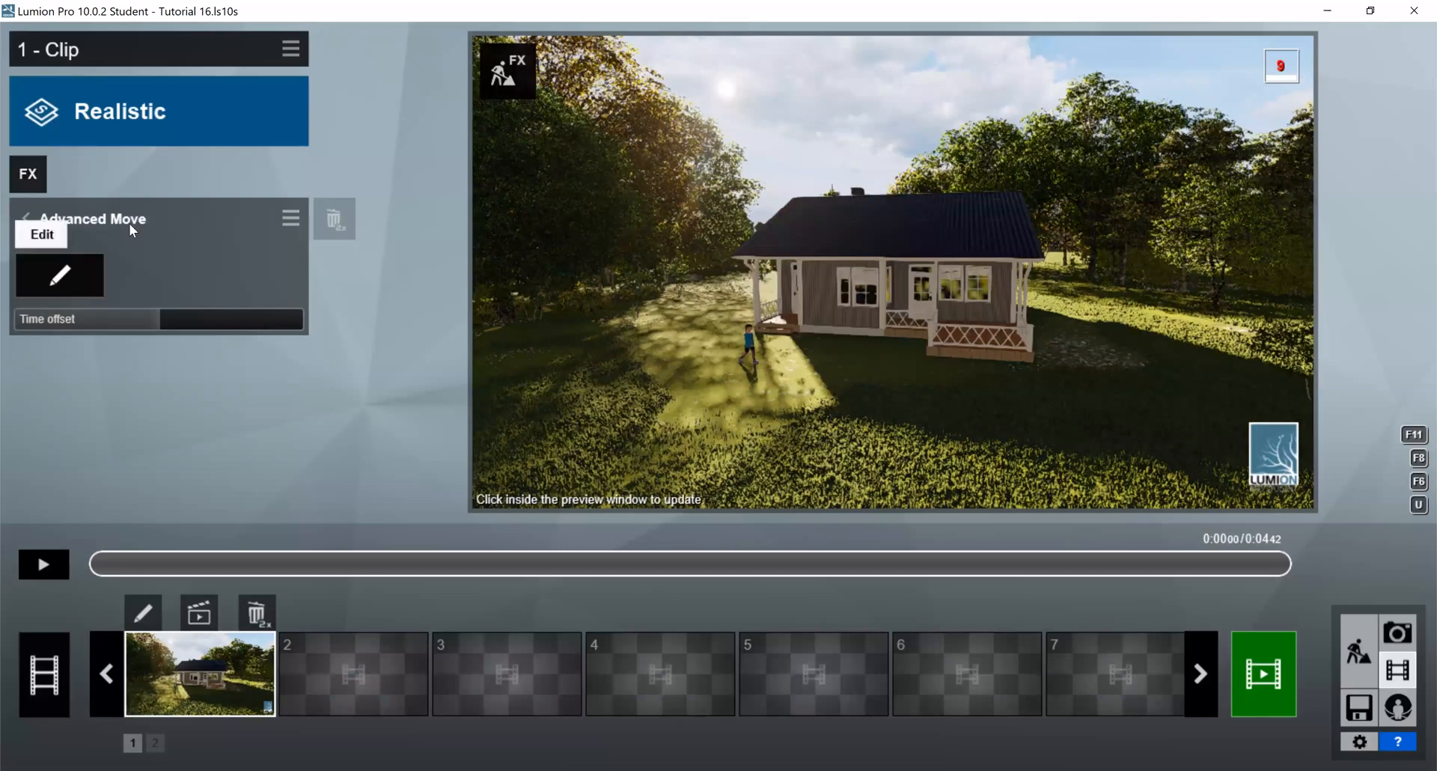
- Edit the Advanced Move effect and set the child's starting position key near the porch steps at the beginning of the timeline
{"action": "left_click", "coordinate": [66, 277]}
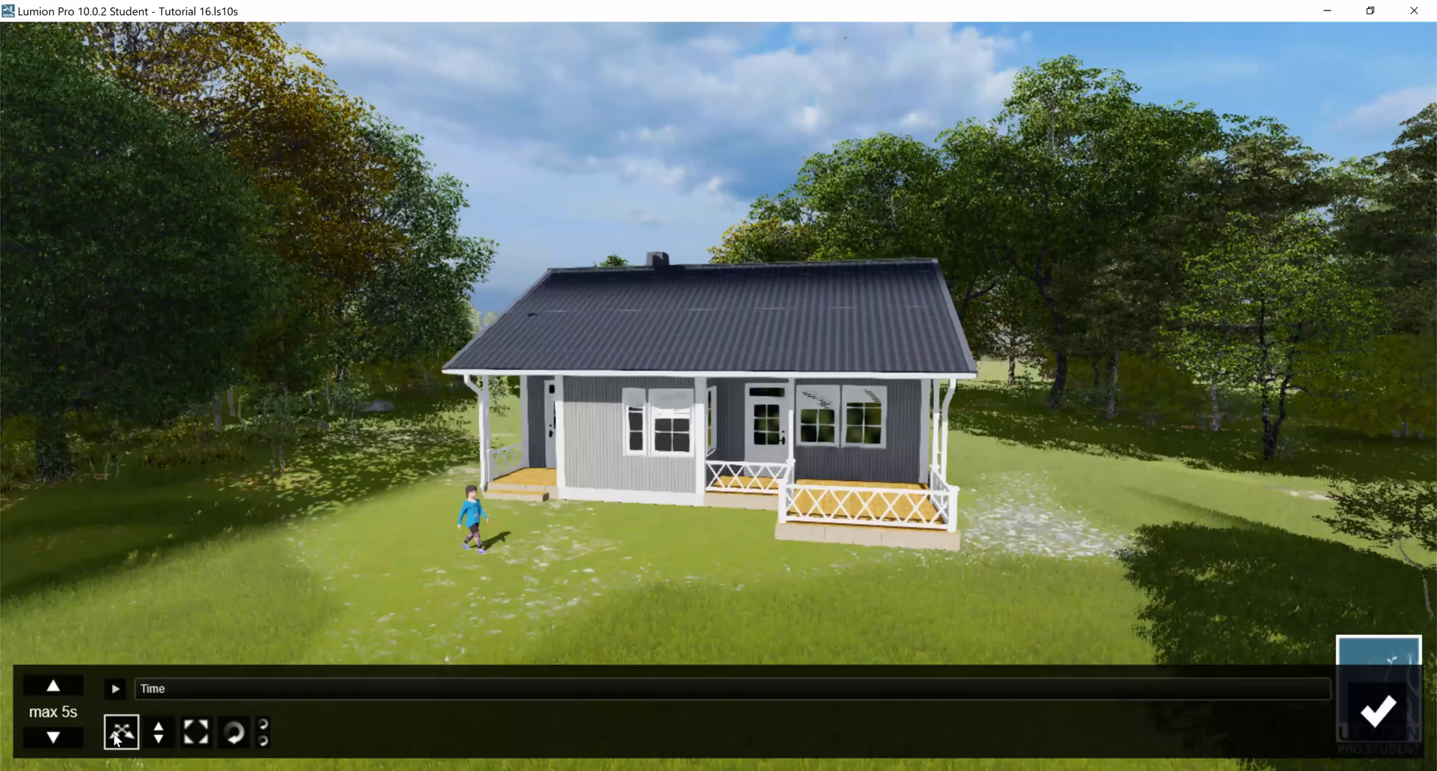
{"action": "left_click", "coordinate": [118, 735]}
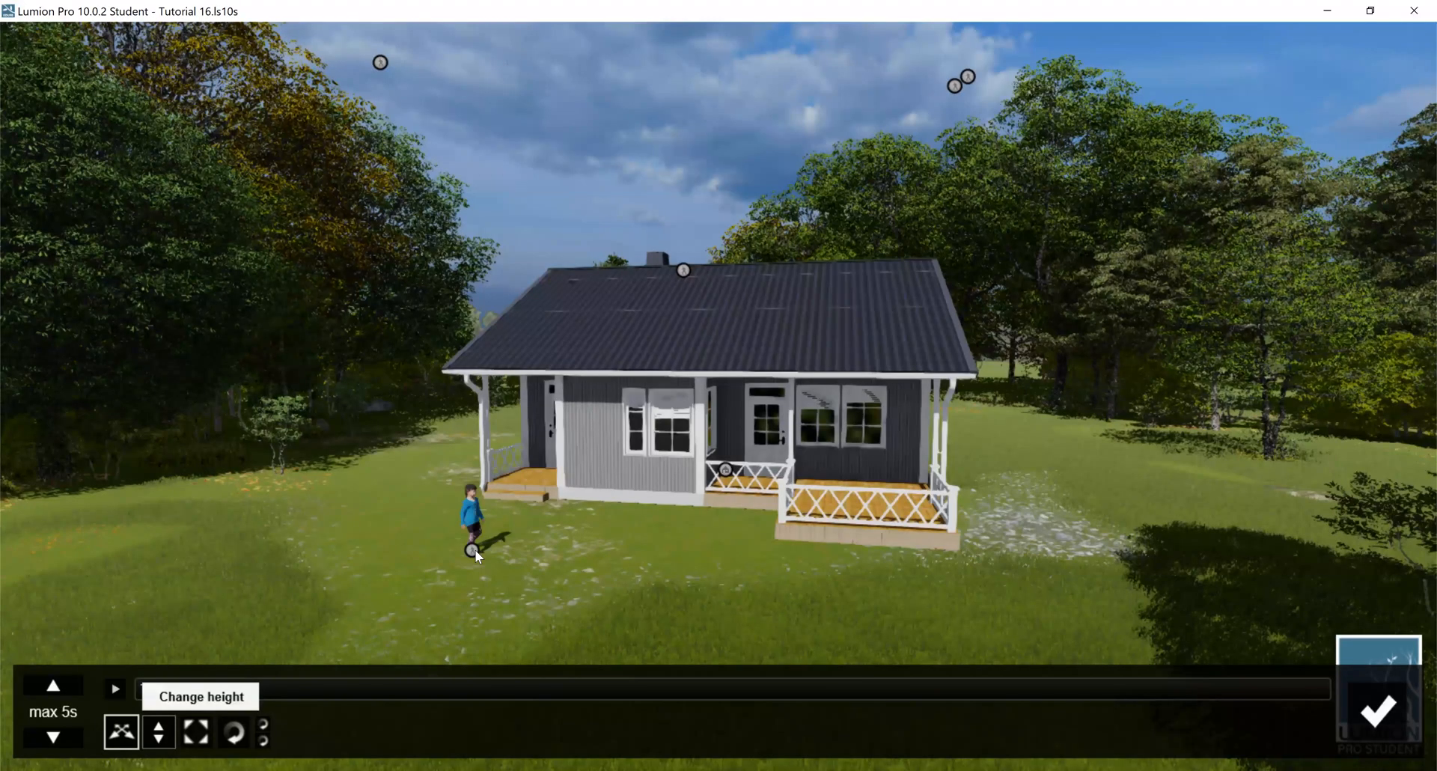
{"action": "left_click", "coordinate": [943, 593]}
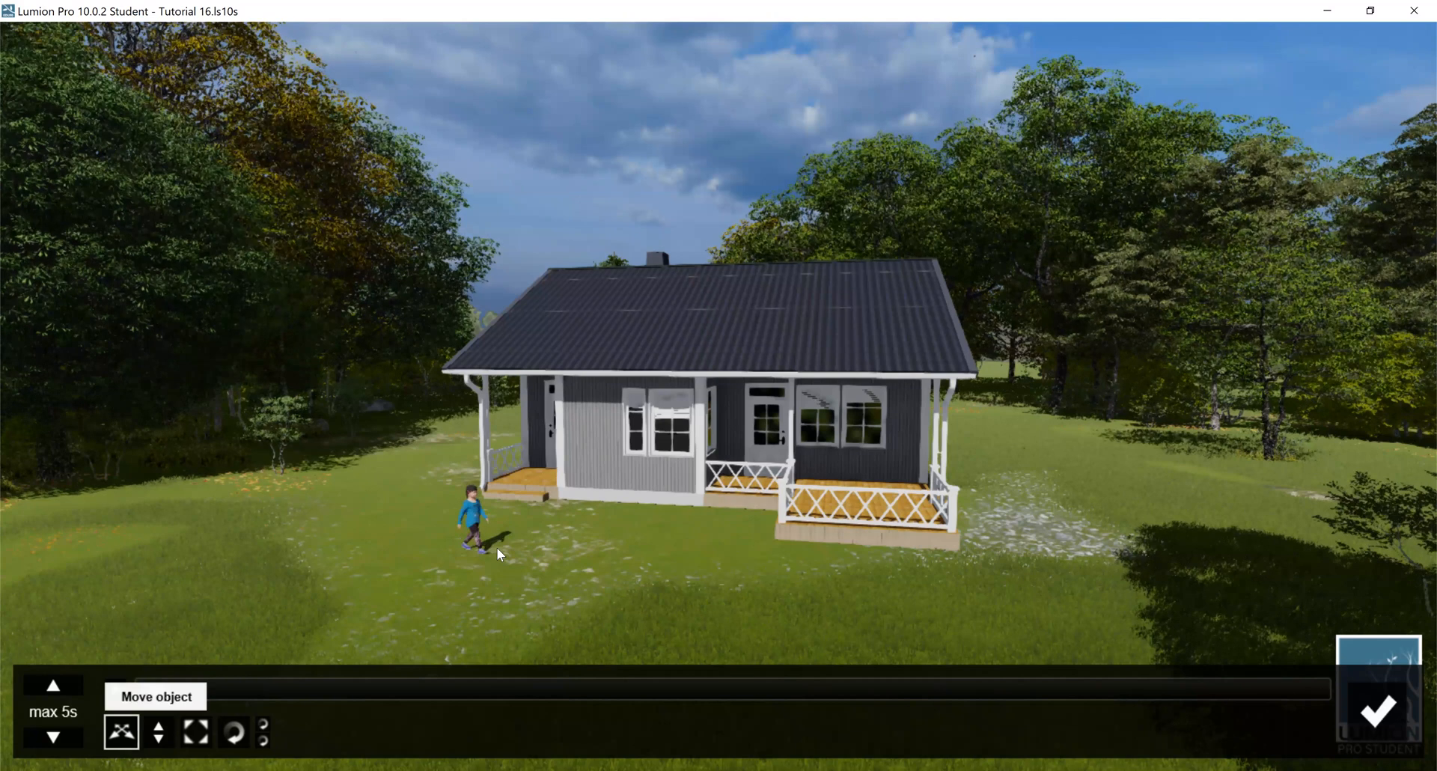
{"action": "left_click", "coordinate": [472, 550]}
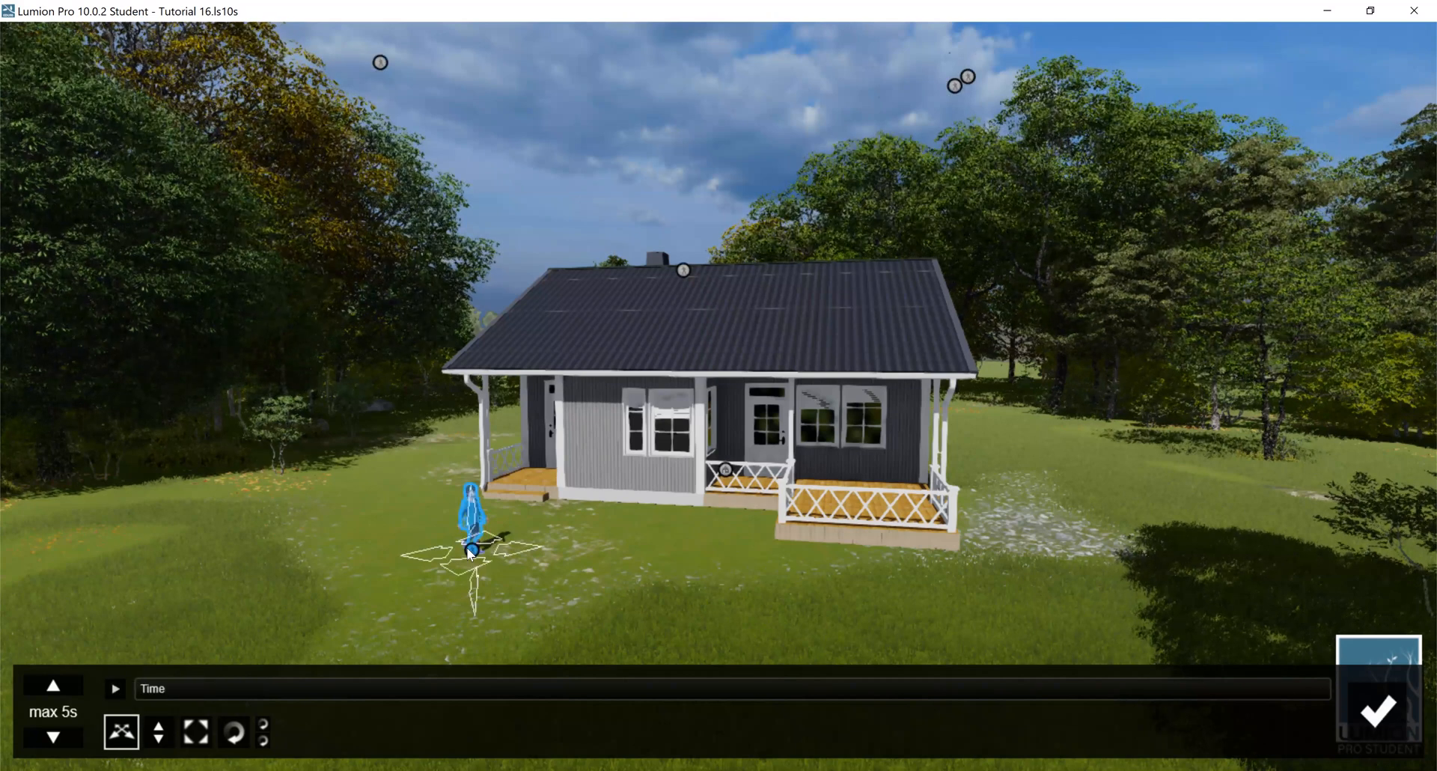
{"action": "left_click_drag", "start_coordinate": [467, 547], "coordinate": [469, 549]}
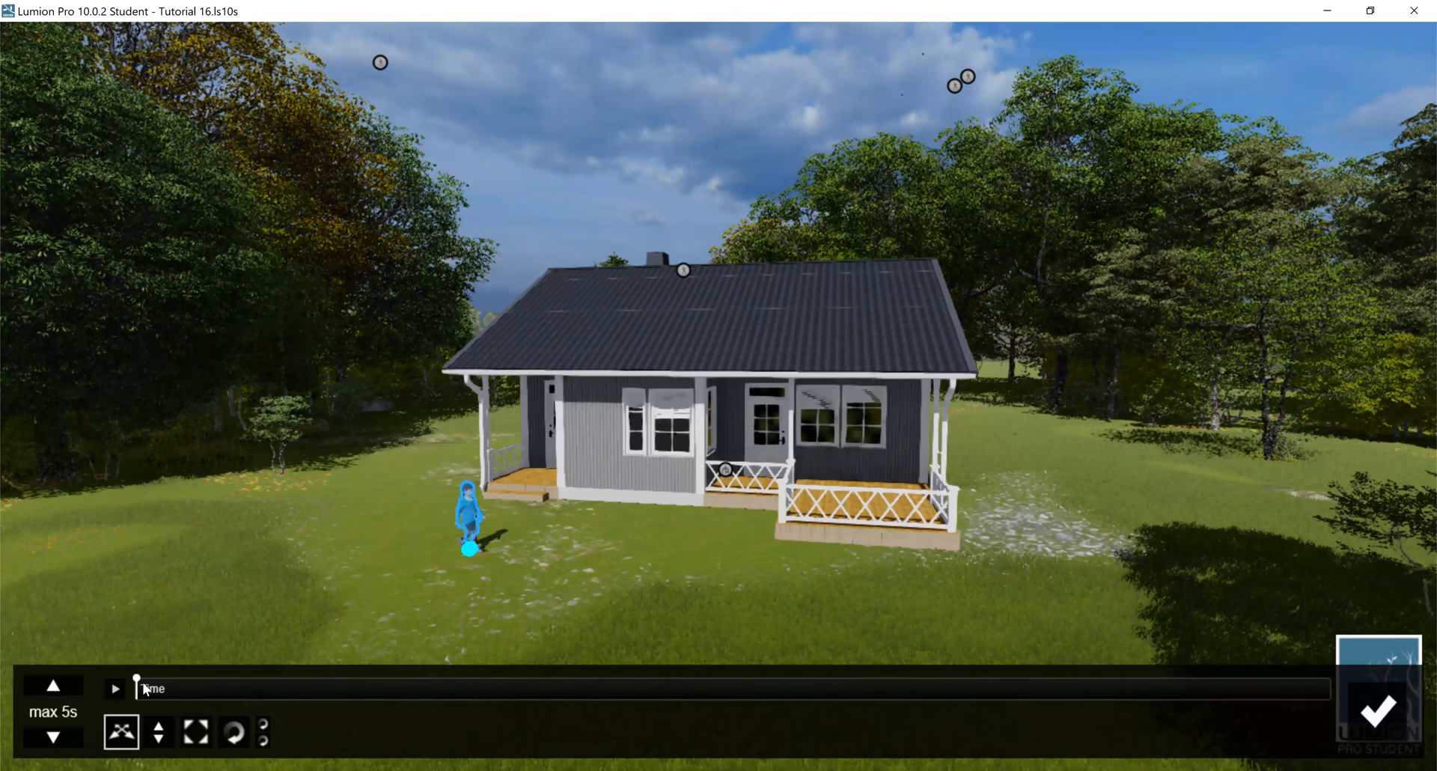
{"action": "mouse_move", "coordinate": [141, 680]}
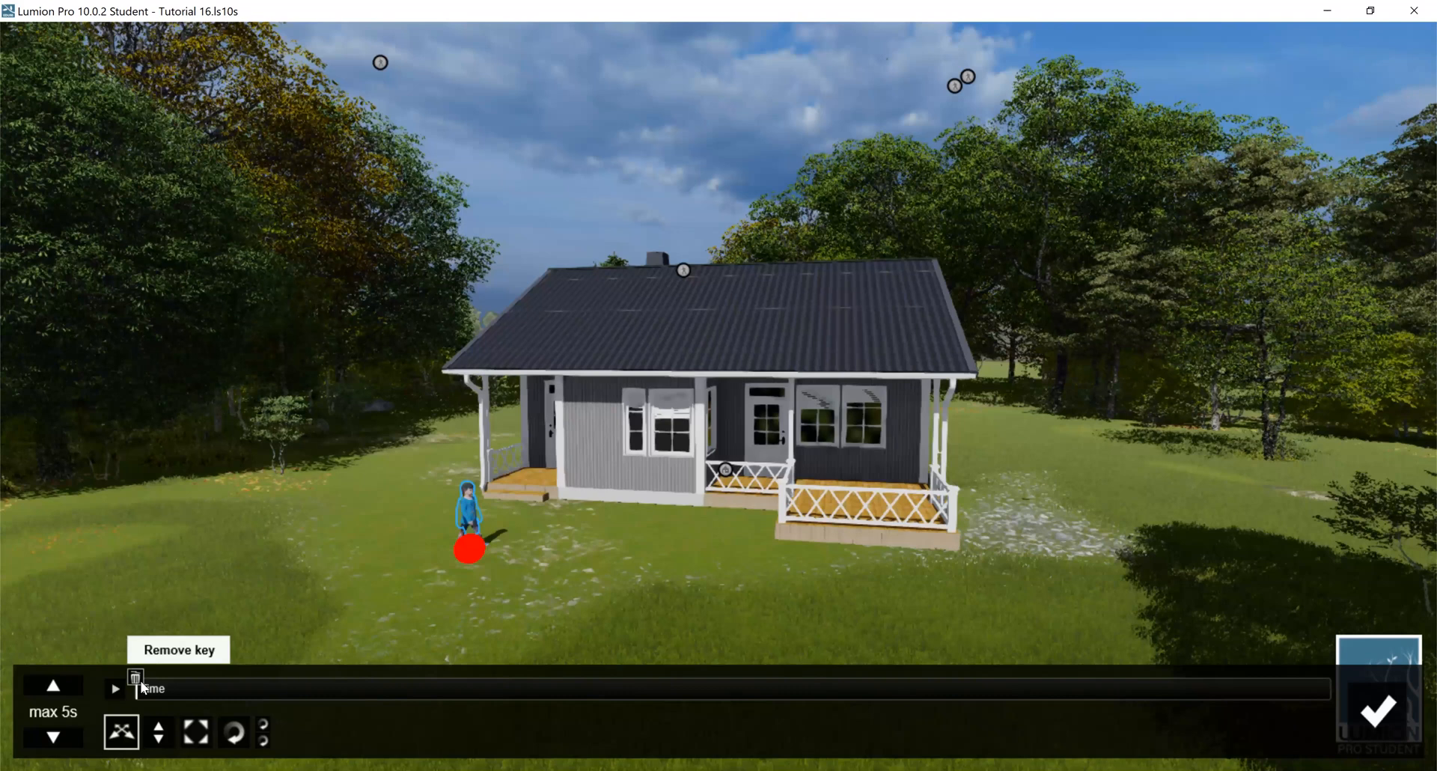
{"action": "left_click", "coordinate": [470, 551]}
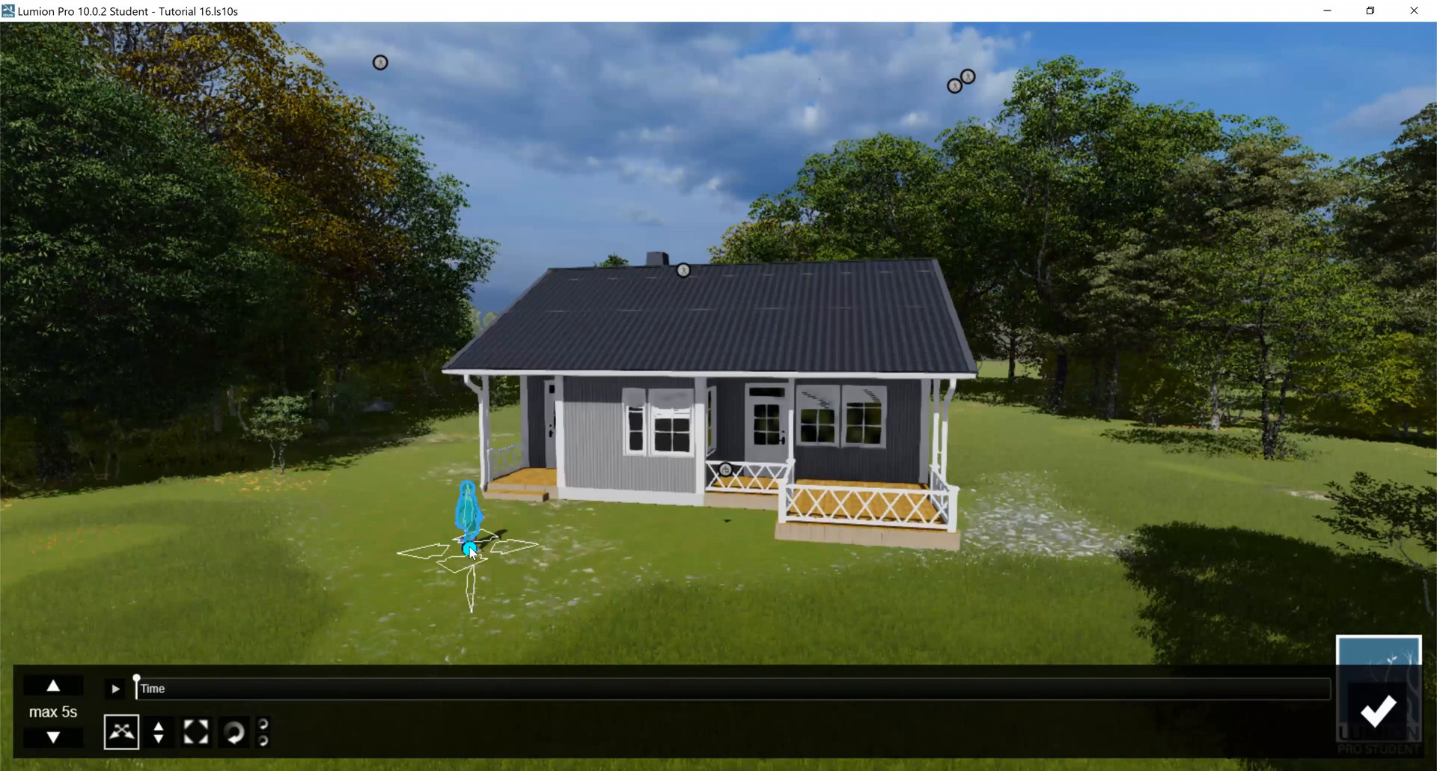
{"action": "left_click", "coordinate": [469, 547]}
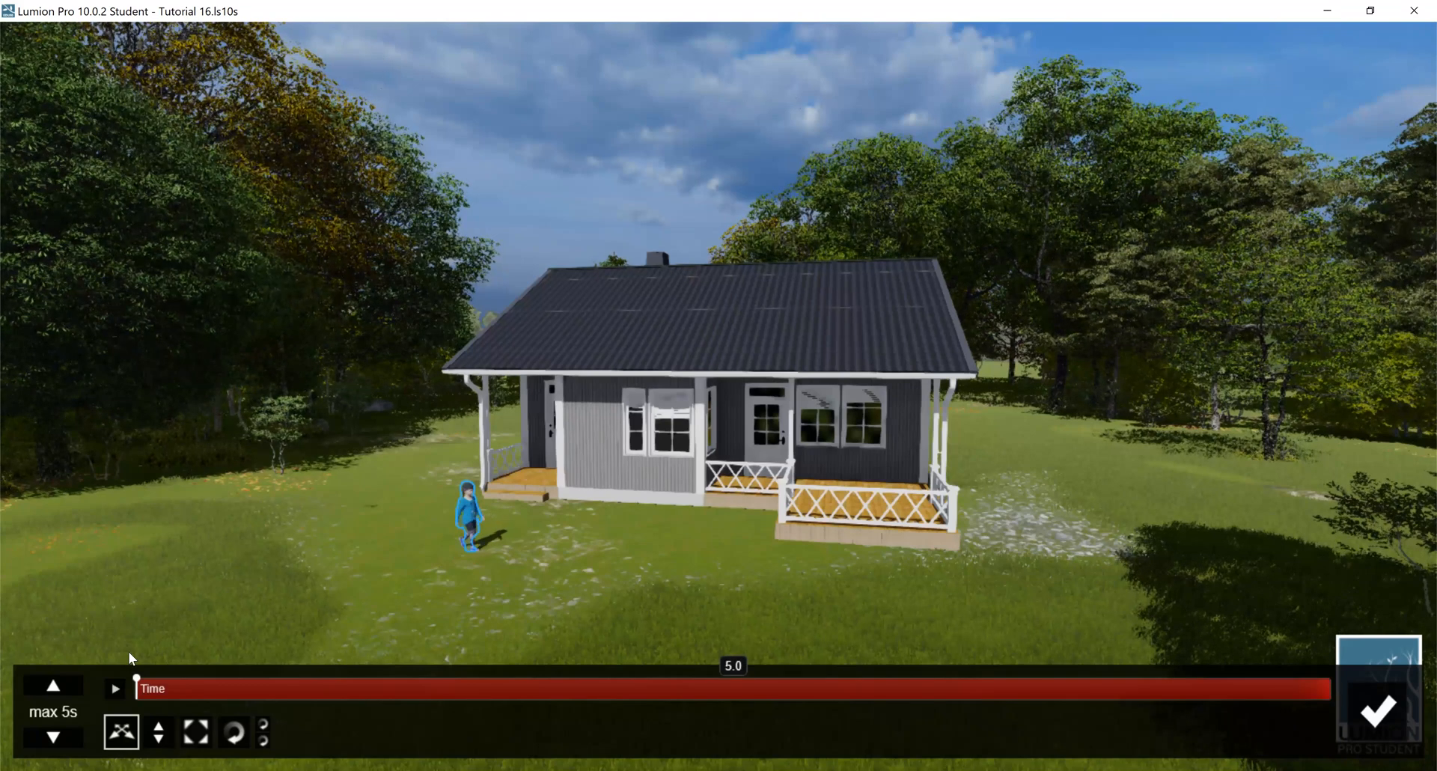
- At 5.0 s, move the child across the lawn to the front of the fenced porch and save the animation
{"action": "left_click", "coordinate": [478, 549]}
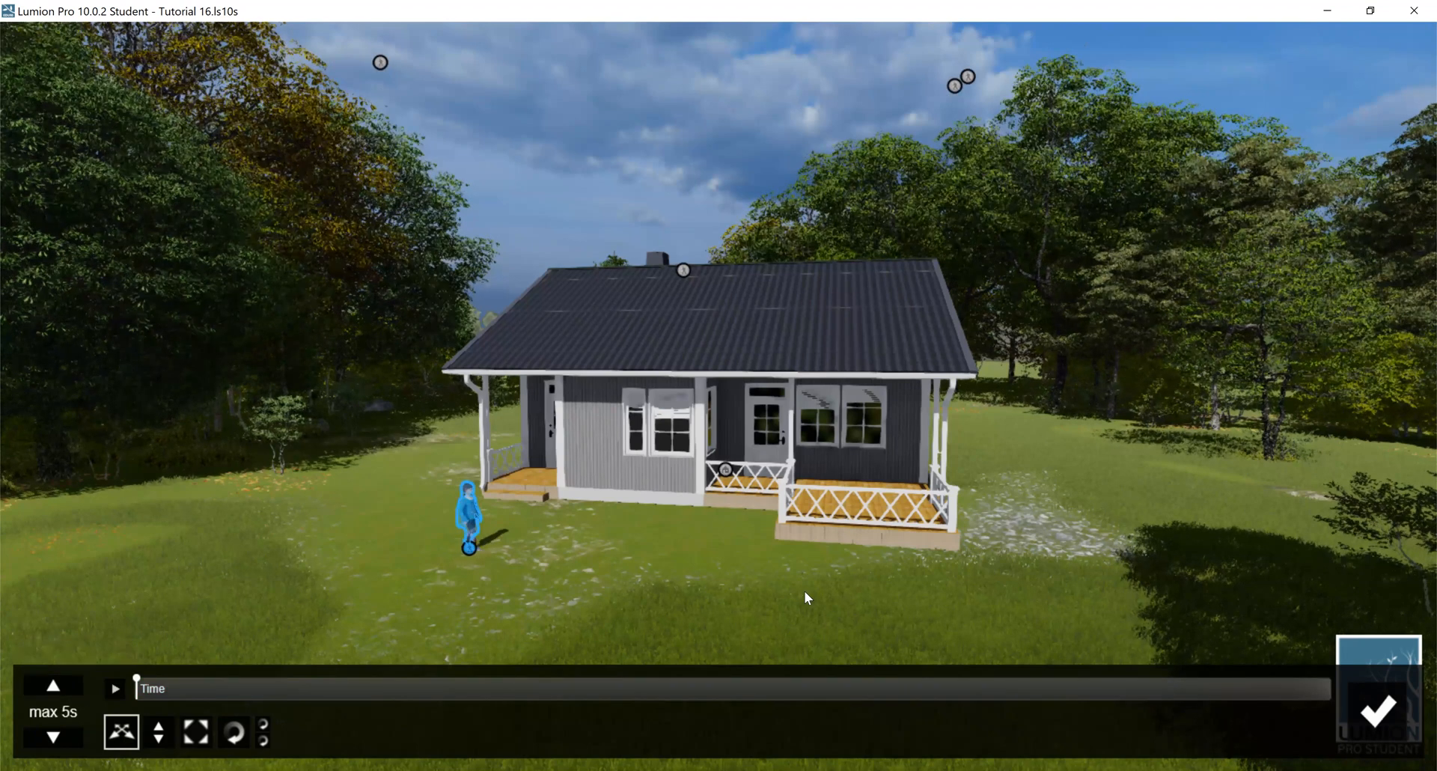
{"action": "left_click_drag", "start_coordinate": [804, 590], "coordinate": [855, 588]}
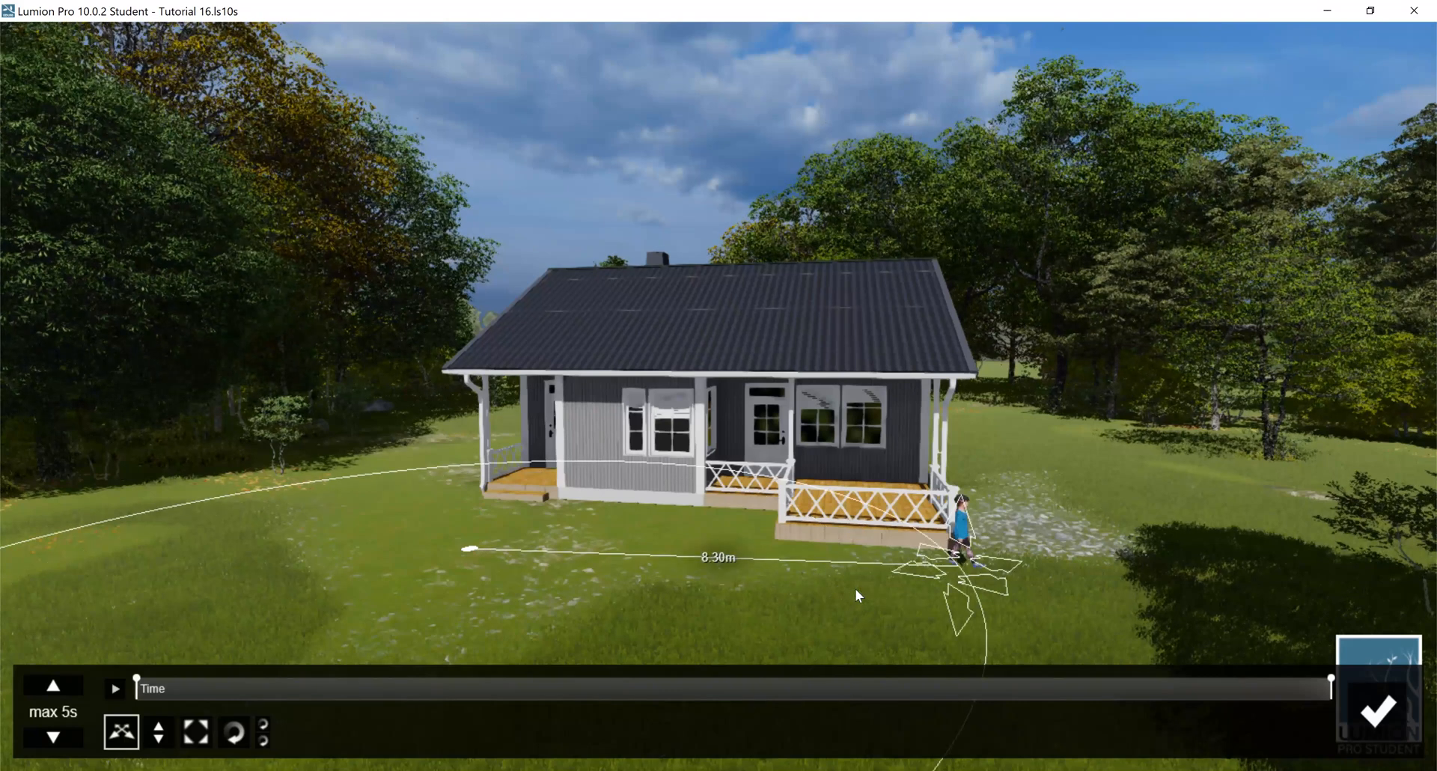
{"action": "left_click", "coordinate": [1381, 708]}
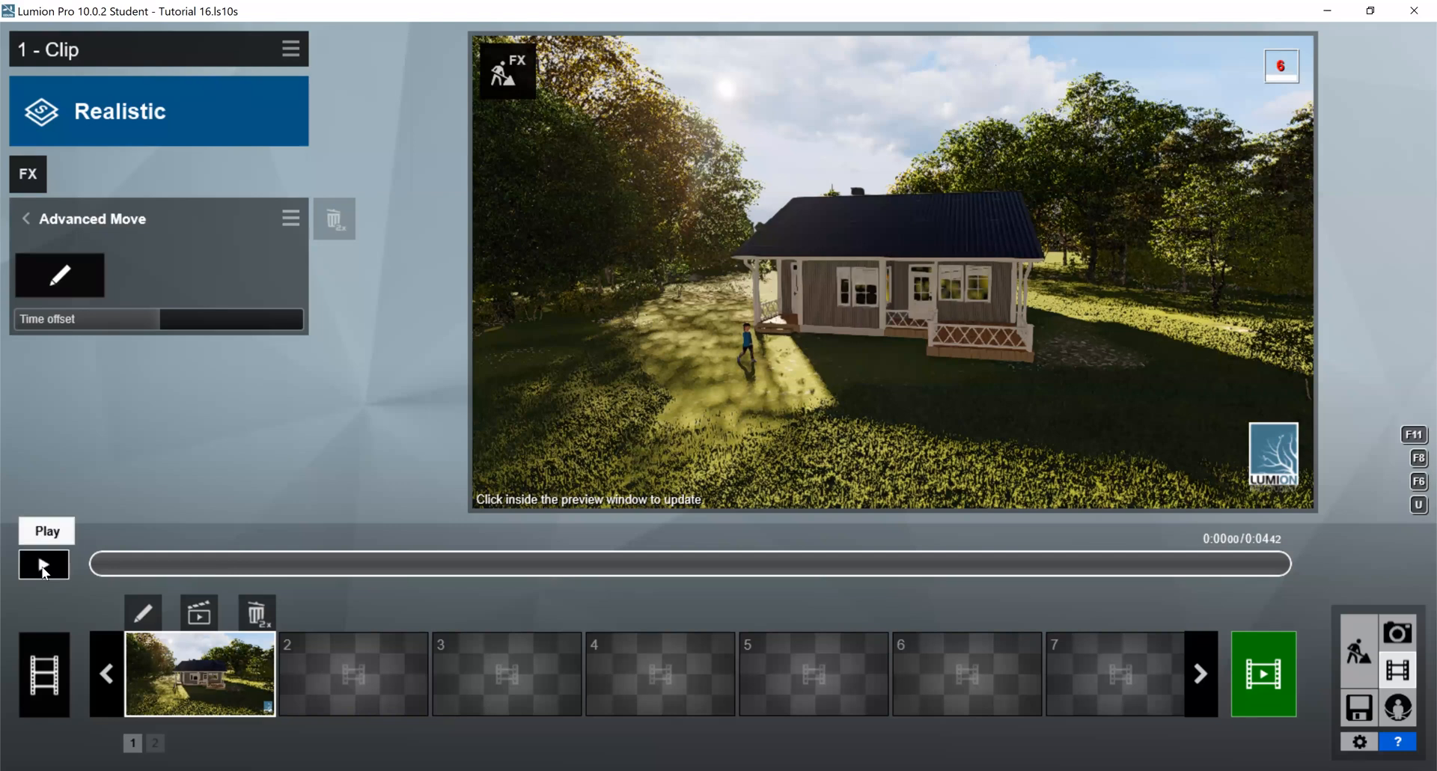
- Play back the clip to check the child's walk and inspect the movement path in the Advanced Move editor
{"action": "left_click", "coordinate": [43, 566]}
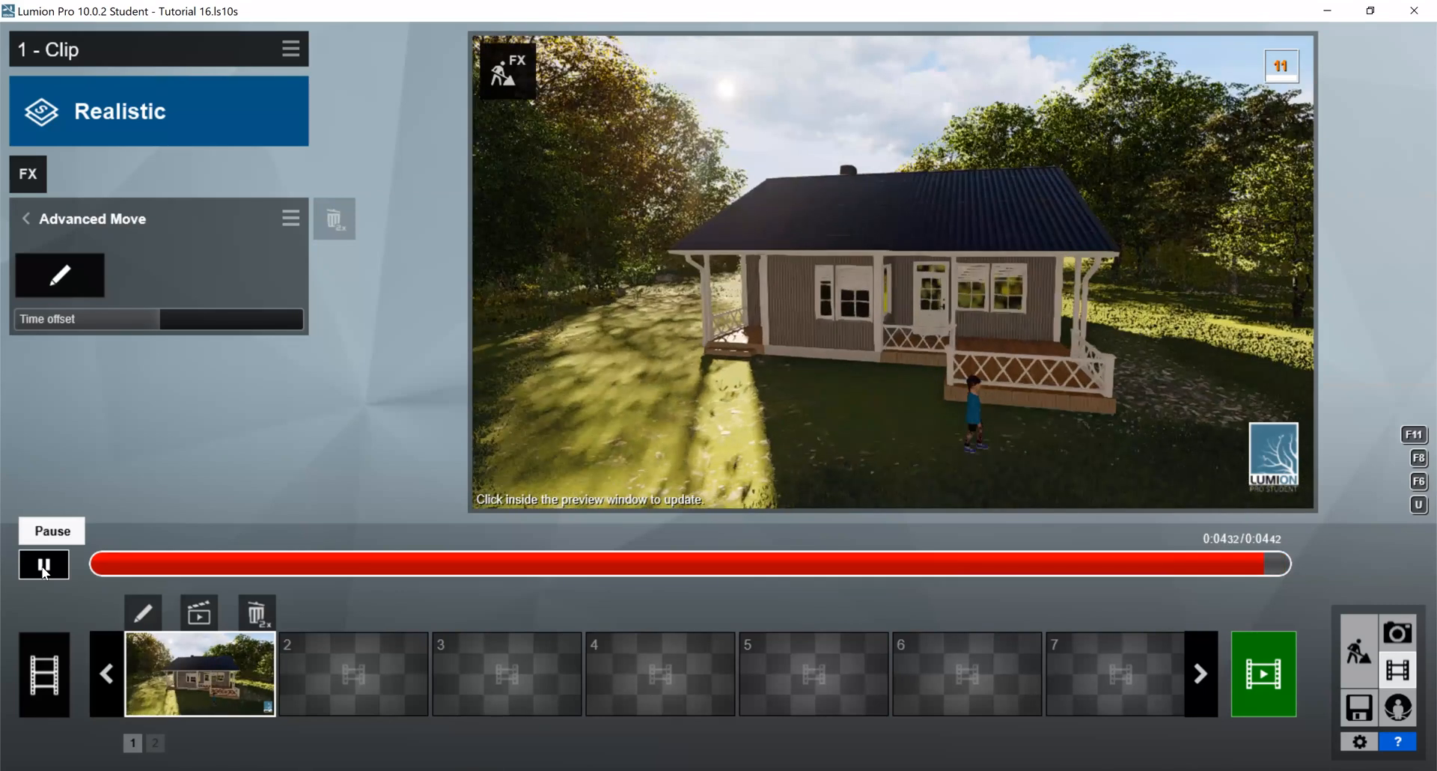
{"action": "left_click", "coordinate": [56, 566]}
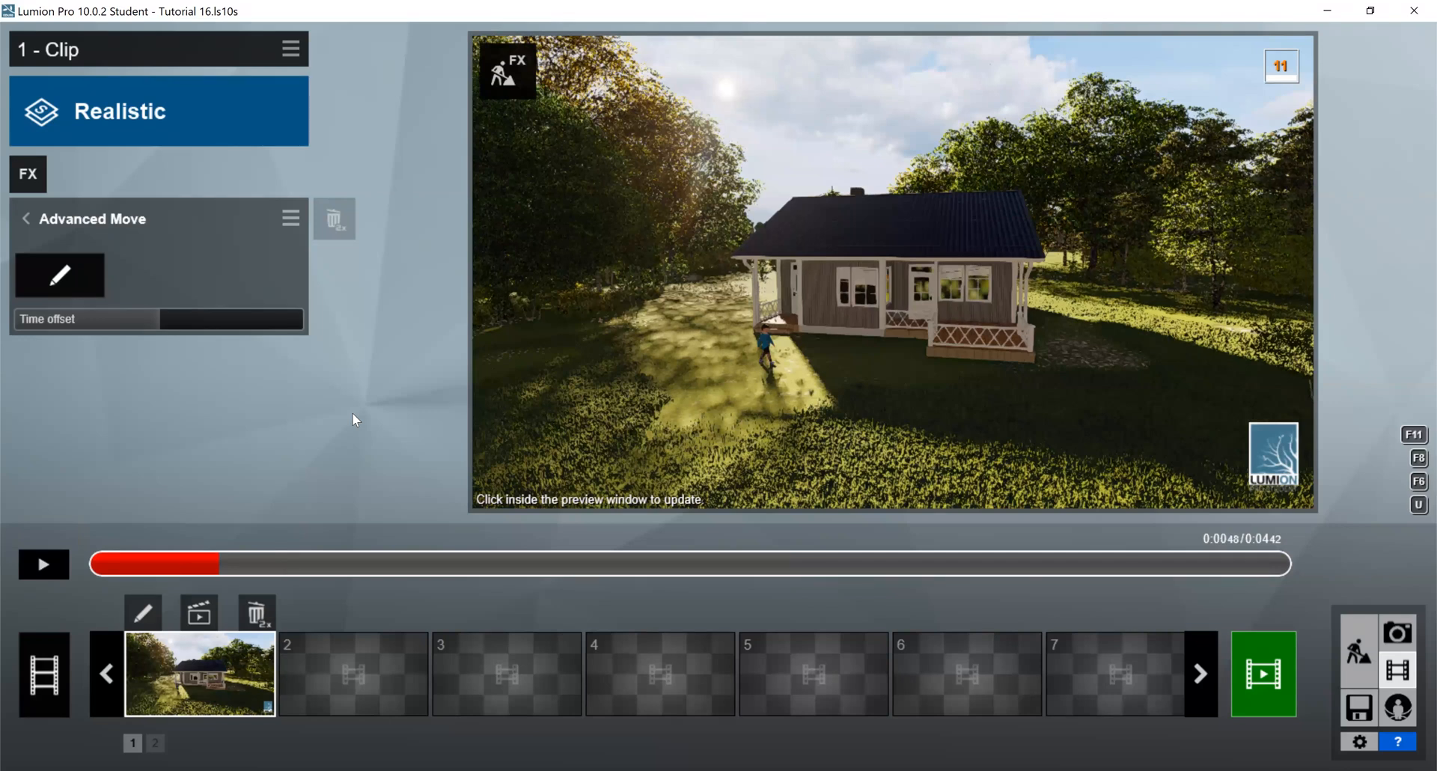
{"action": "left_click", "coordinate": [56, 274]}
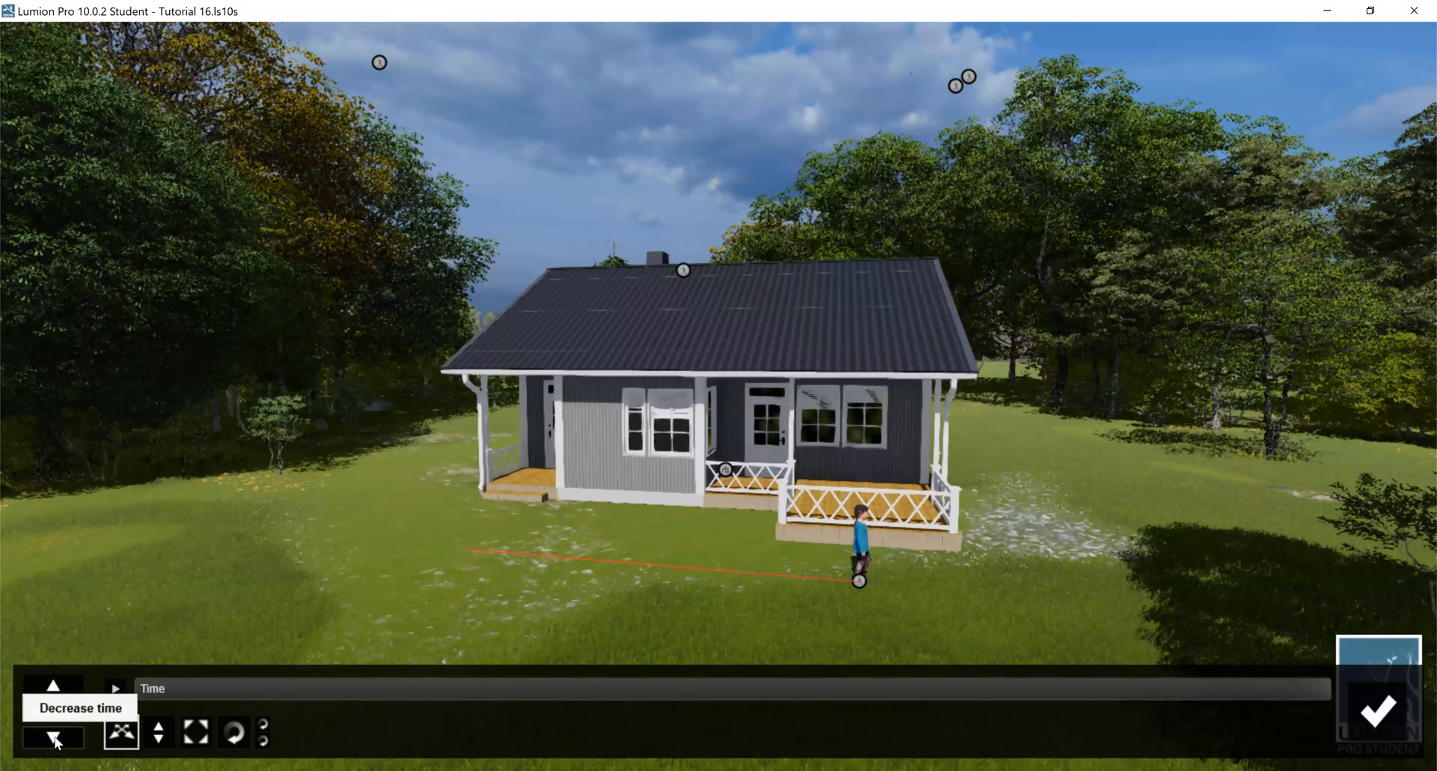
{"action": "left_click", "coordinate": [1372, 719]}
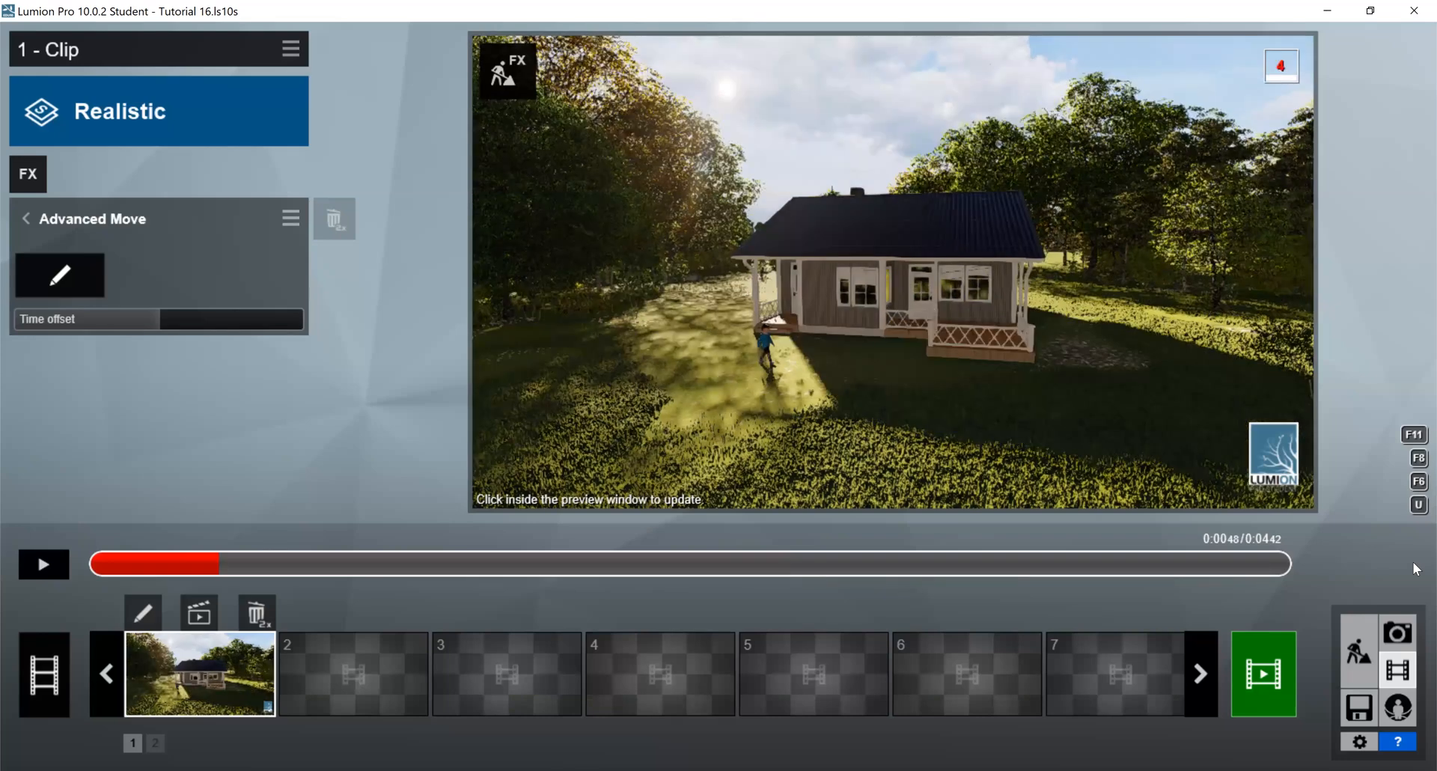